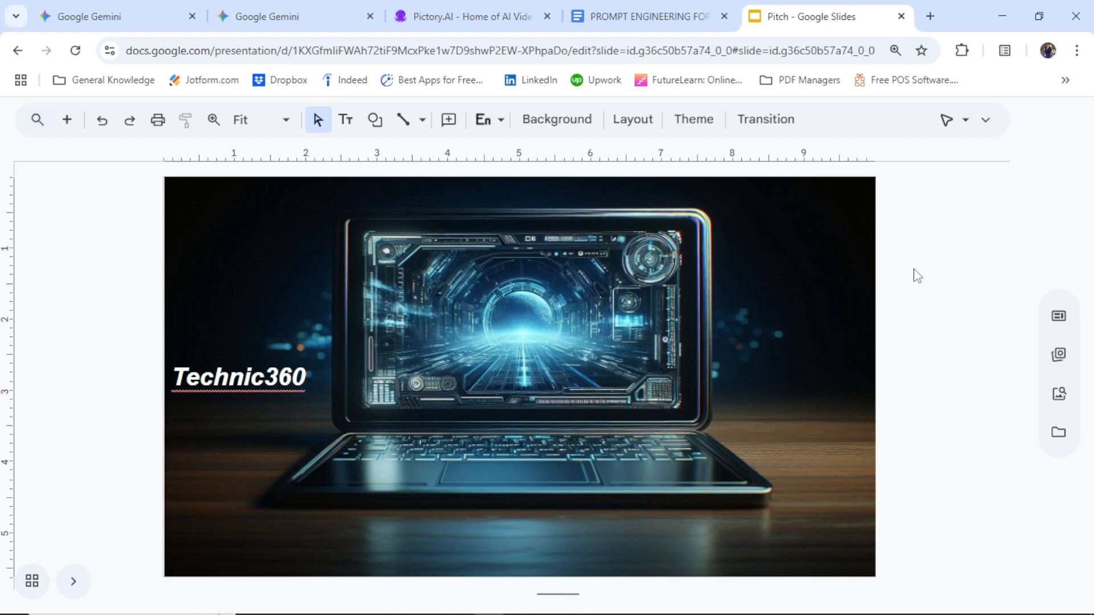
Step: Page through the Technic360 pitch slides to the one inviting viewers to subscribe
{"action": "key", "text": "Down"}
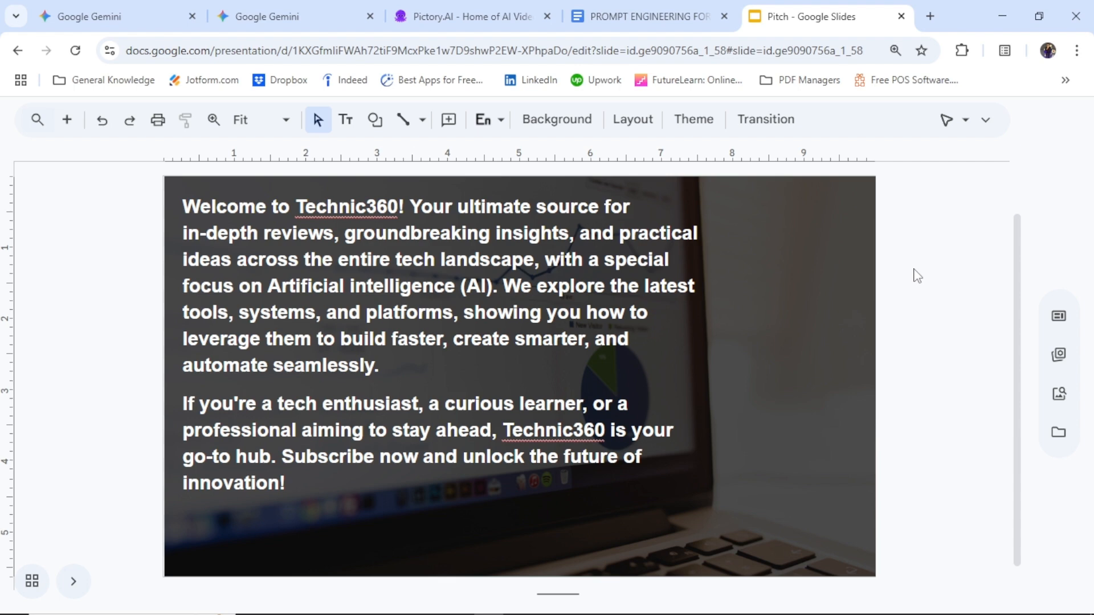
{"action": "key", "text": "Down"}
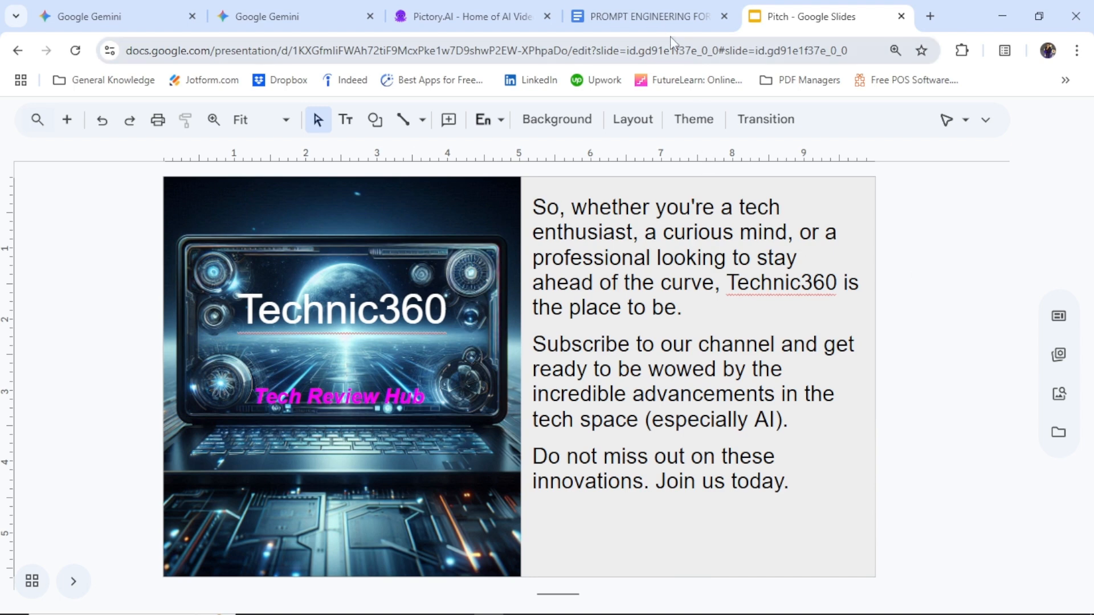
Step: Switch to the prompt engineering document in Google Docs and review its prompting best practices and first sample text-to-video prompts
{"action": "left_click", "coordinate": [661, 18]}
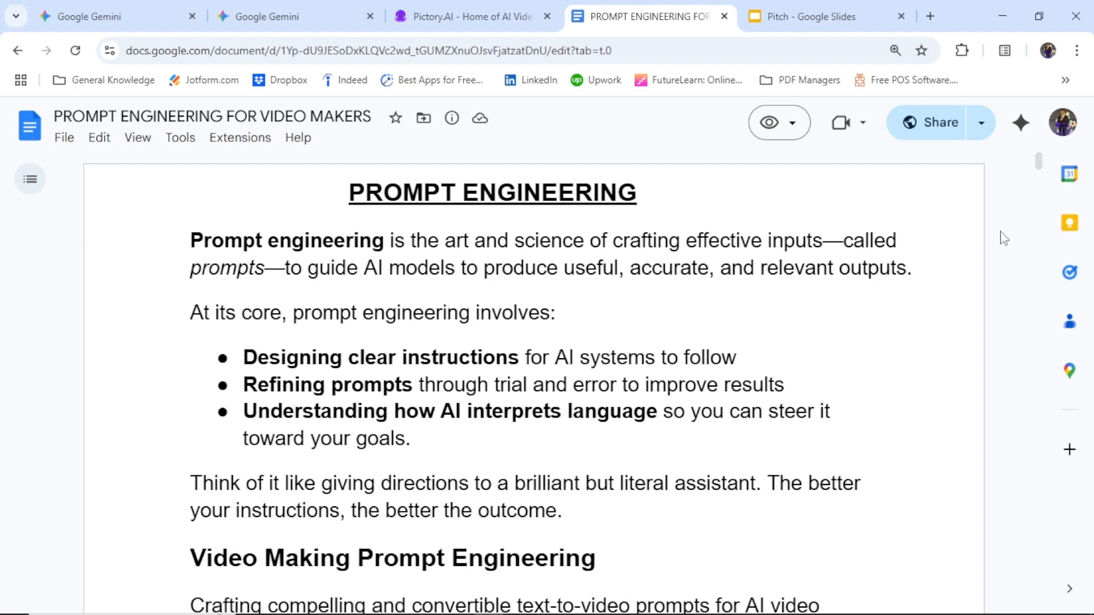
{"action": "scroll", "coordinate": [1008, 228], "scroll_direction": "down", "scroll_amount": 2}
{"action": "scroll", "coordinate": [1007, 228], "scroll_direction": "down", "scroll_amount": 8}
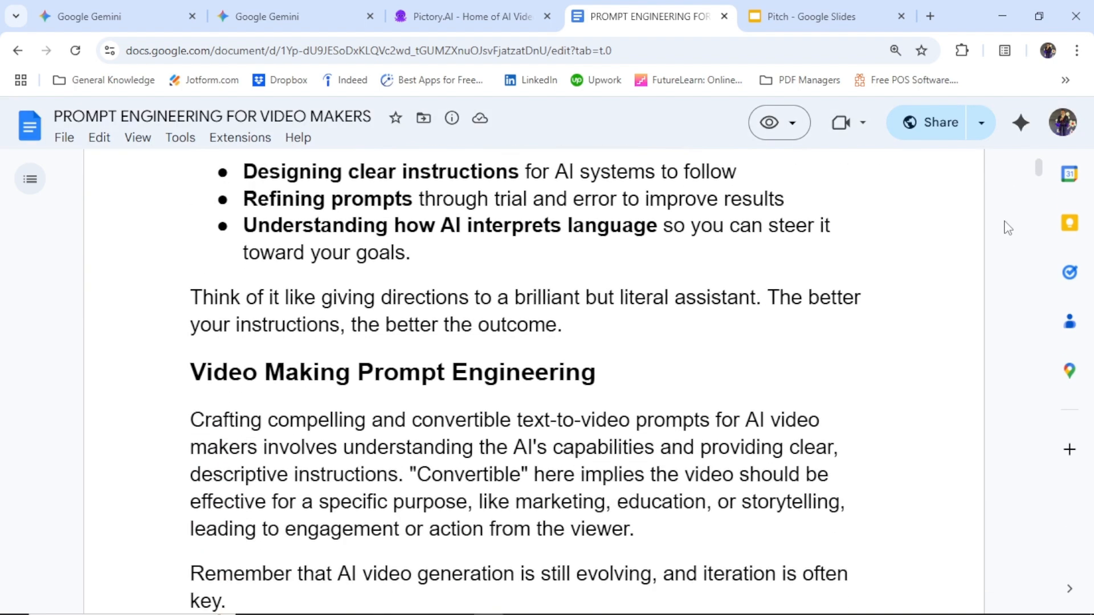
{"action": "scroll", "coordinate": [1007, 228], "scroll_direction": "down", "scroll_amount": 8}
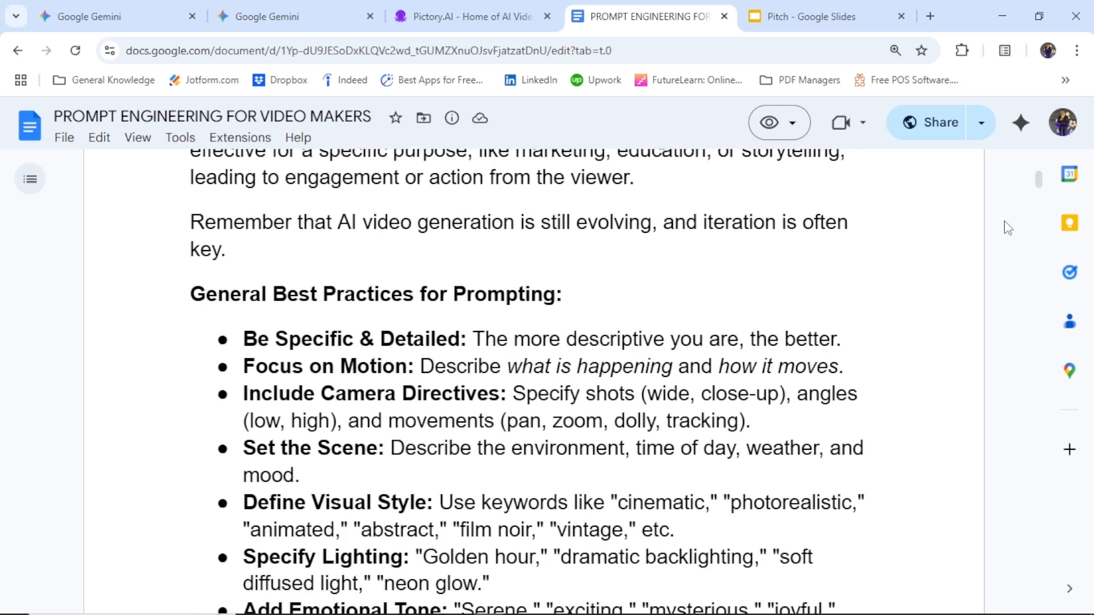
{"action": "scroll", "coordinate": [1008, 228], "scroll_direction": "down", "scroll_amount": 8}
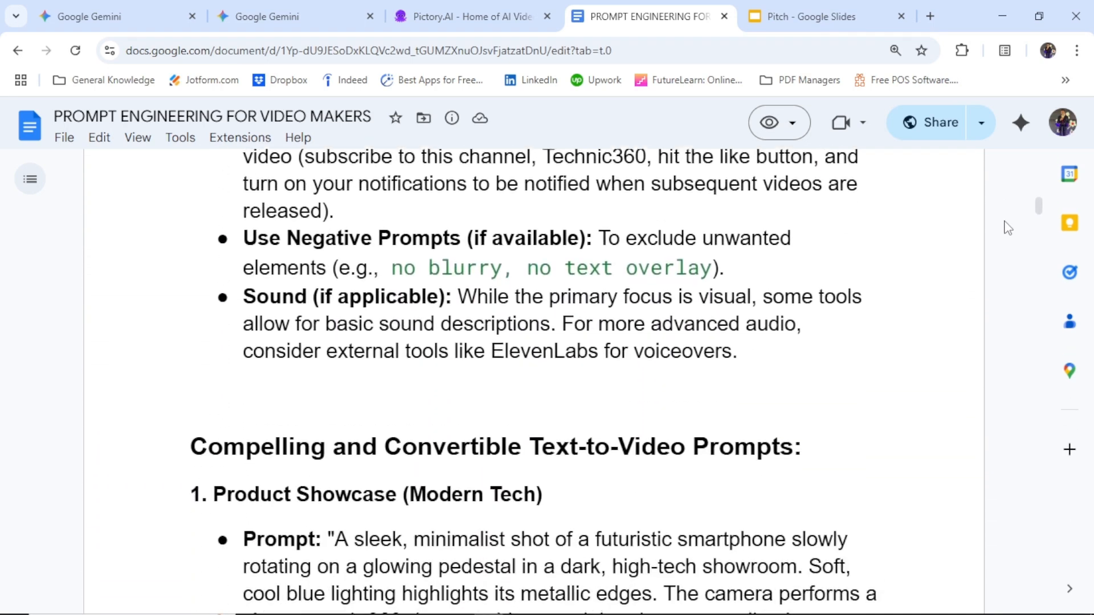
{"action": "scroll", "coordinate": [1007, 228], "scroll_direction": "down", "scroll_amount": 4}
{"action": "scroll", "coordinate": [1007, 228], "scroll_direction": "down", "scroll_amount": 1}
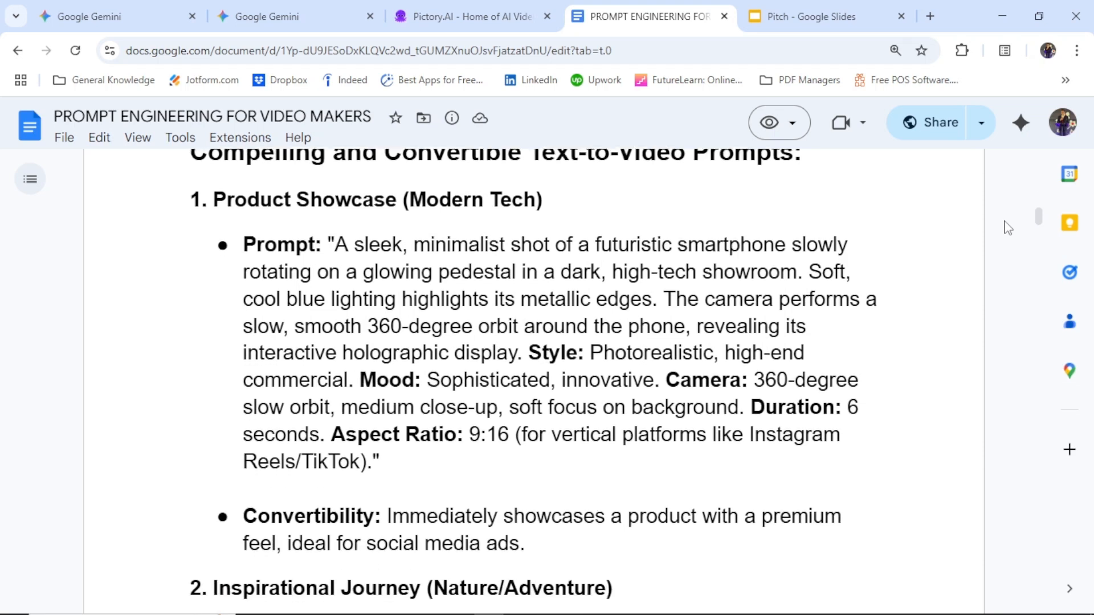
{"action": "scroll", "coordinate": [1008, 228], "scroll_direction": "down", "scroll_amount": 2}
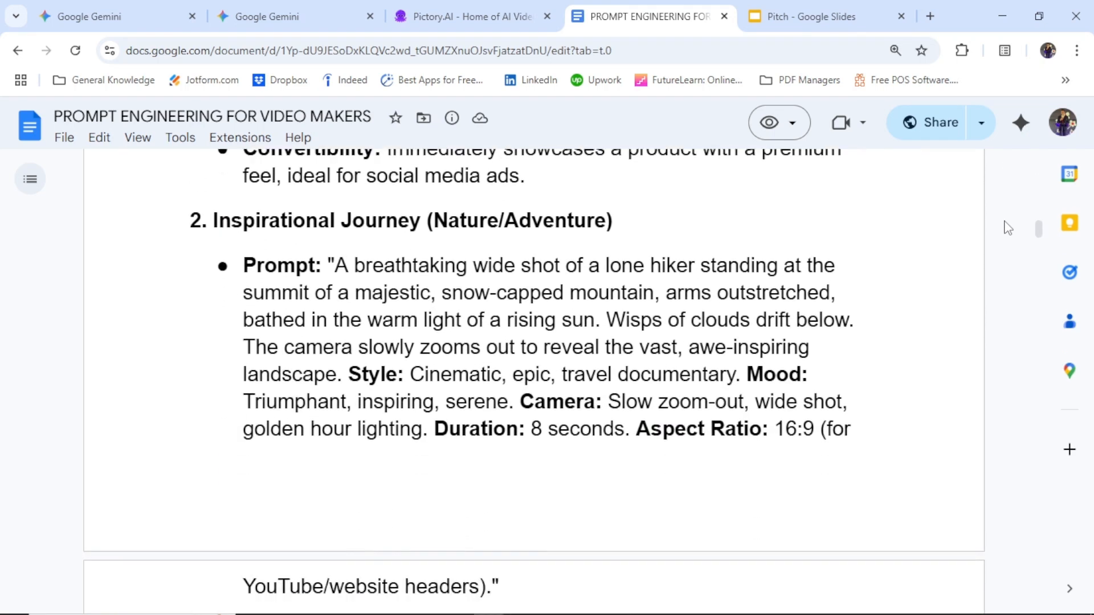
{"action": "scroll", "coordinate": [1008, 228], "scroll_direction": "up", "scroll_amount": 2}
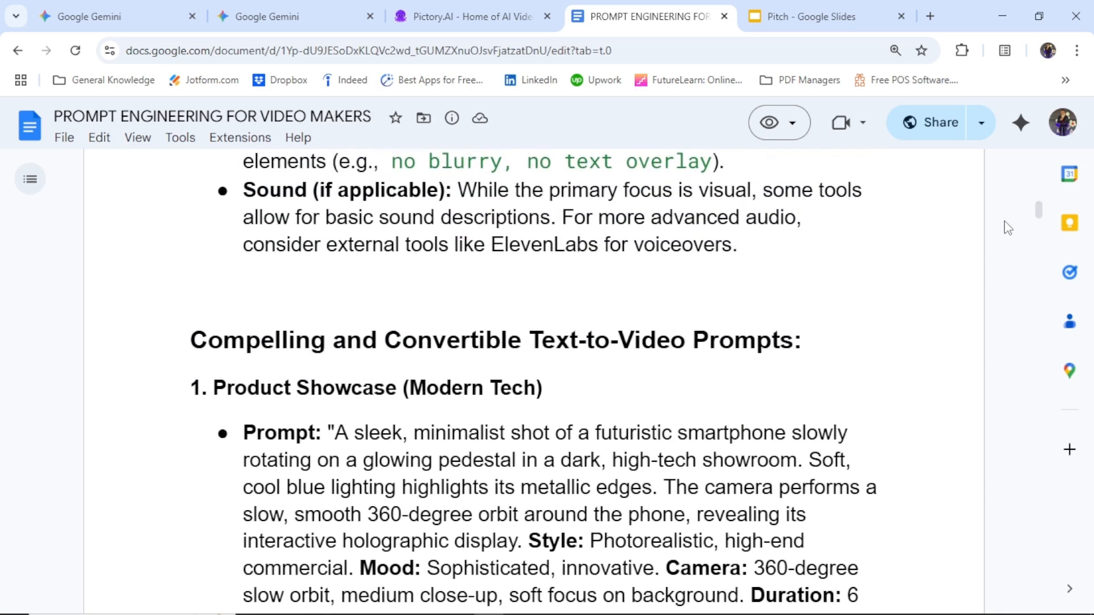
{"action": "scroll", "coordinate": [1007, 228], "scroll_direction": "up", "scroll_amount": 6}
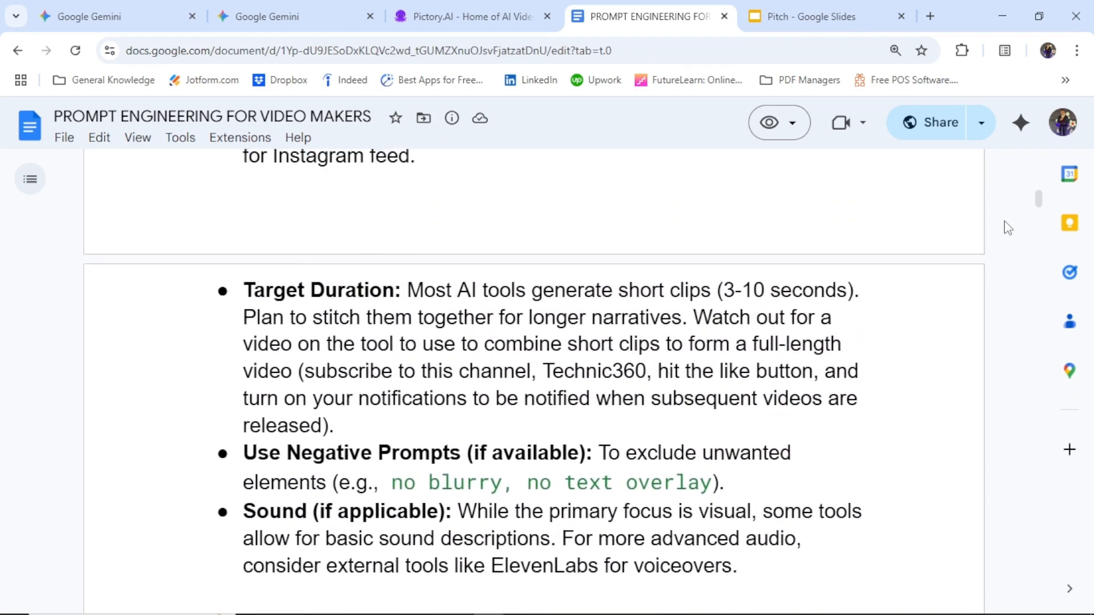
{"action": "scroll", "coordinate": [1008, 228], "scroll_direction": "up", "scroll_amount": 4}
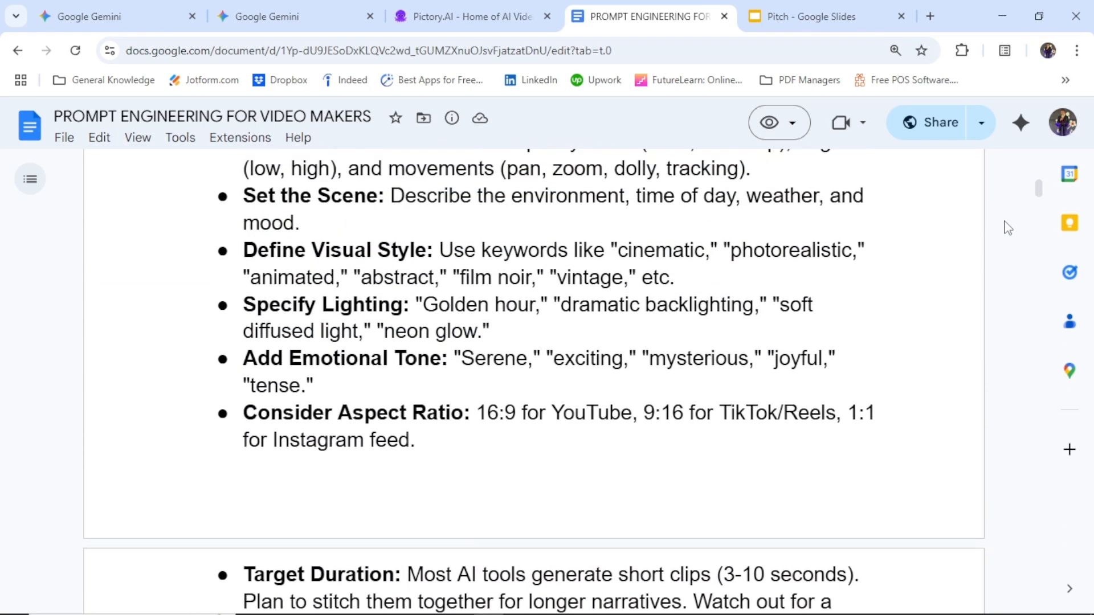
{"action": "scroll", "coordinate": [1008, 228], "scroll_direction": "up", "scroll_amount": 4}
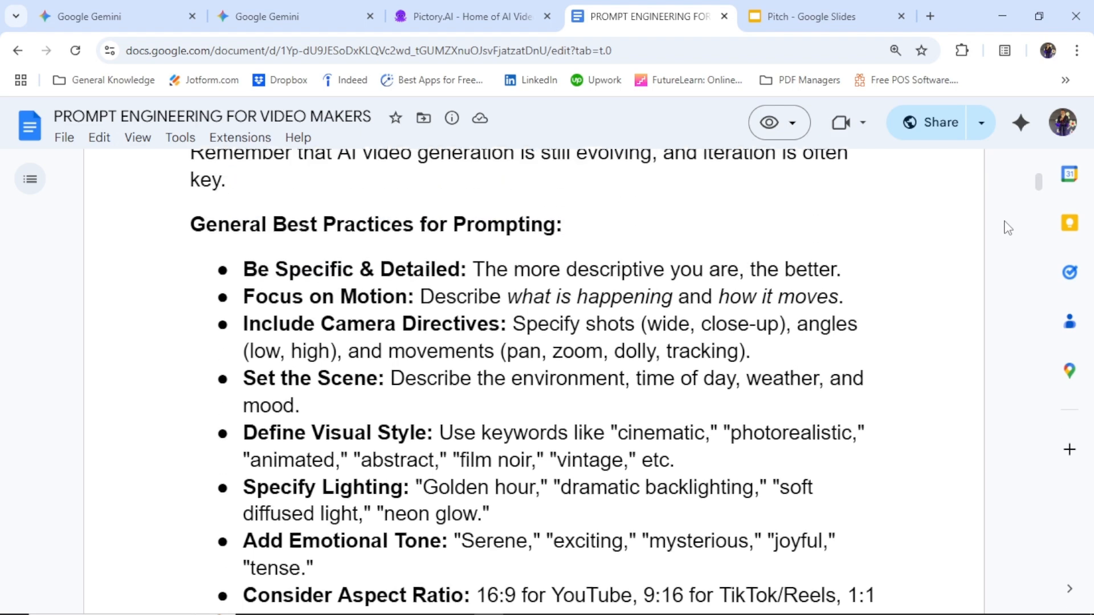
{"action": "scroll", "coordinate": [1008, 228], "scroll_direction": "up", "scroll_amount": 5}
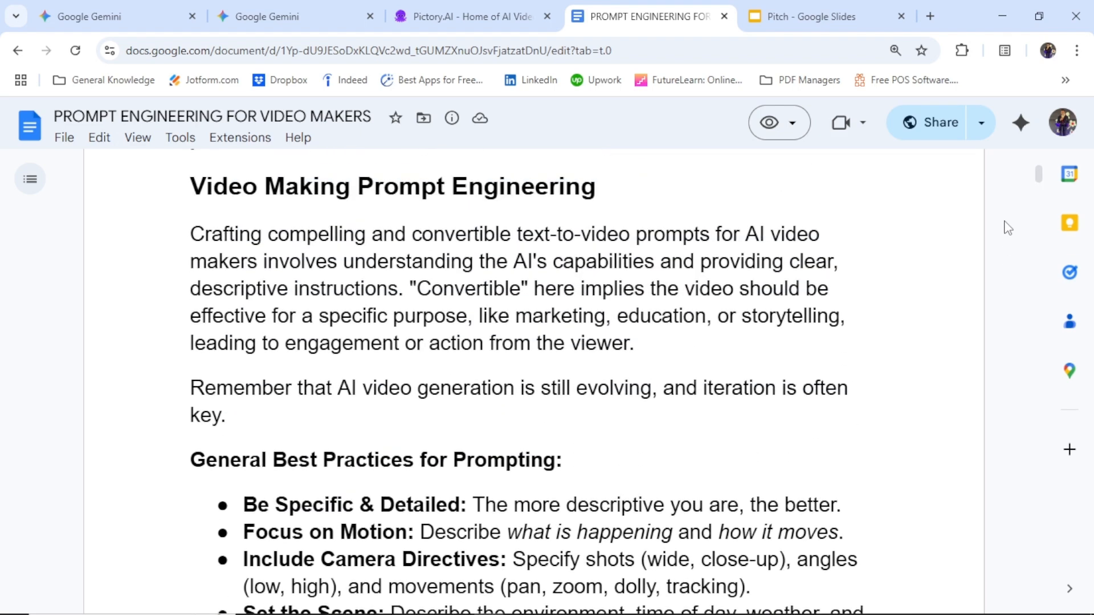
{"action": "scroll", "coordinate": [1008, 228], "scroll_direction": "up", "scroll_amount": 4}
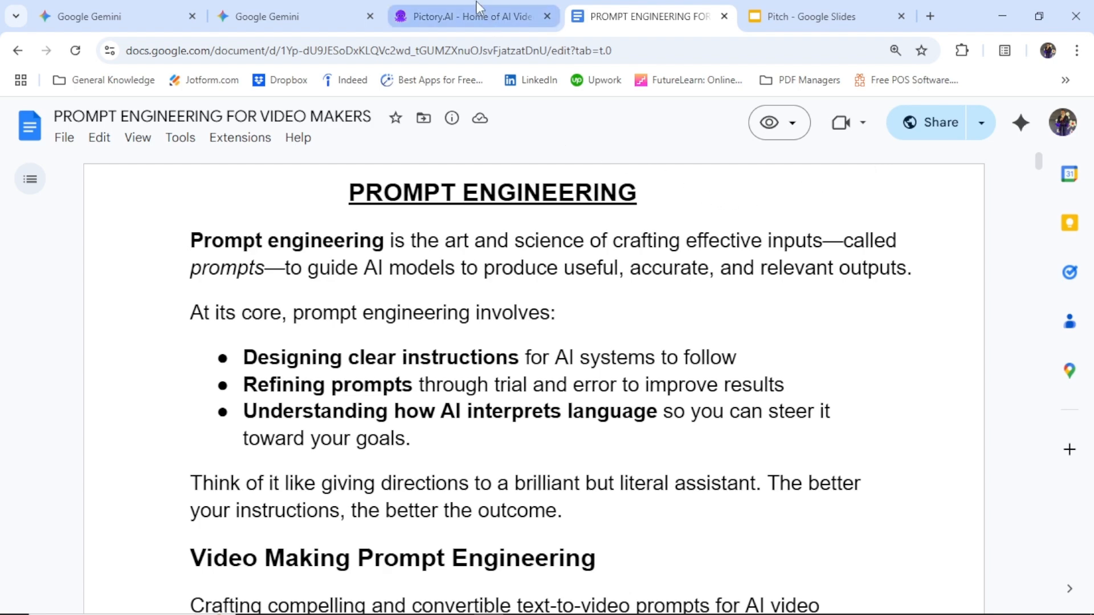
Step: Switch to Pictory and start a new Text to video project
{"action": "left_click", "coordinate": [484, 16]}
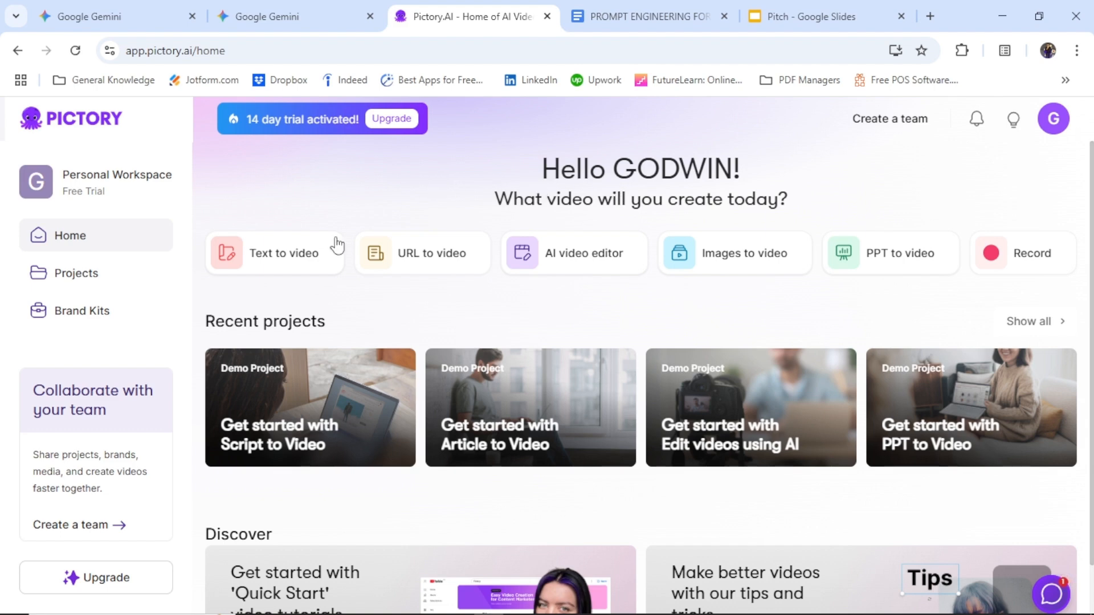
{"action": "mouse_move", "coordinate": [284, 271]}
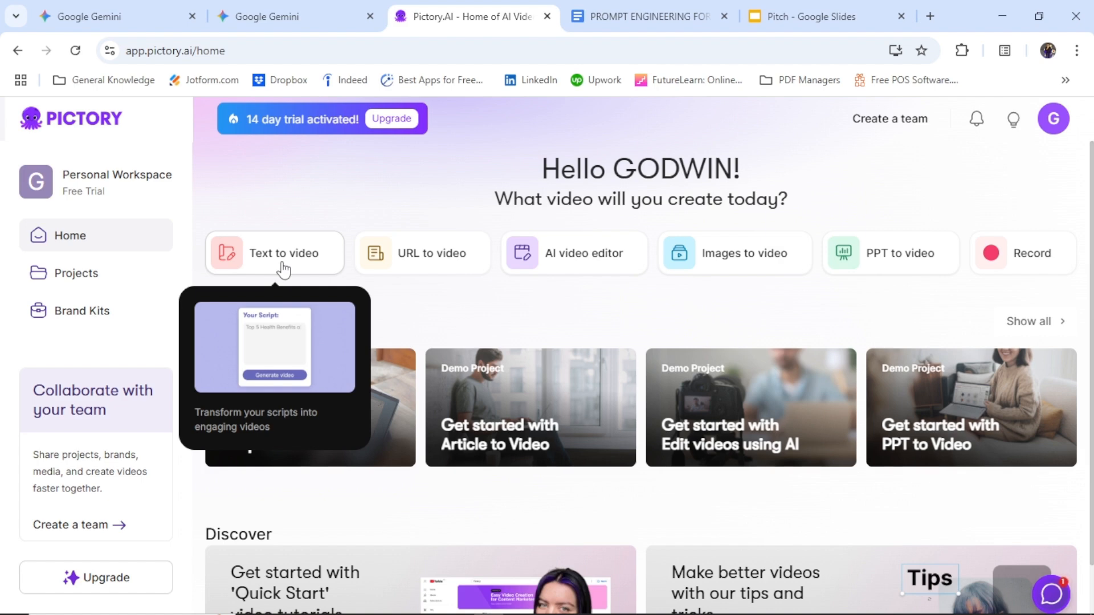
{"action": "left_click", "coordinate": [283, 267]}
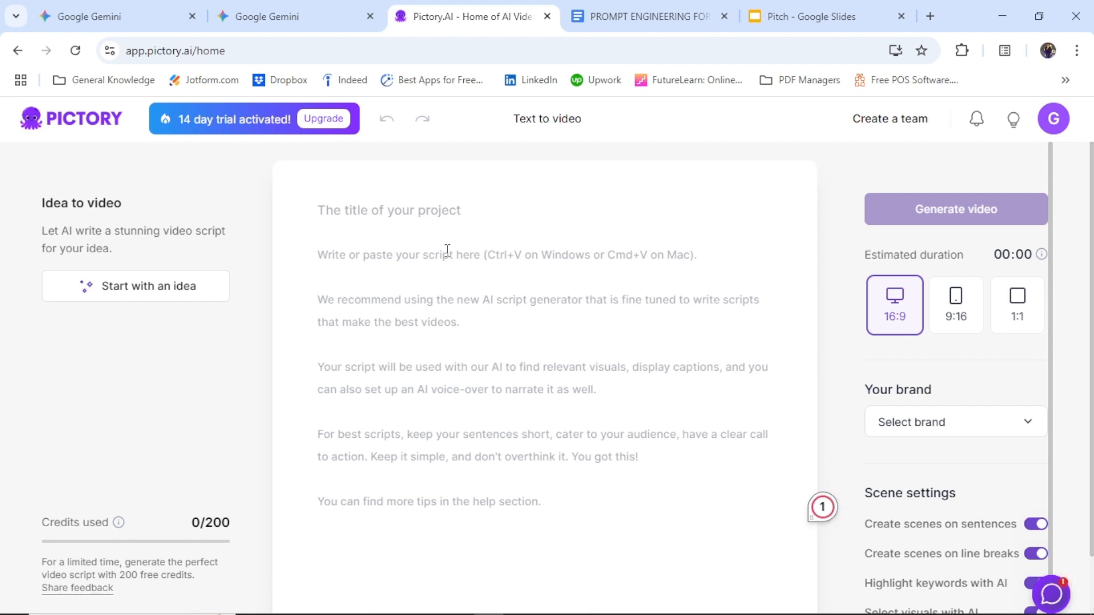
{"action": "type", "text": "dwgwui"}
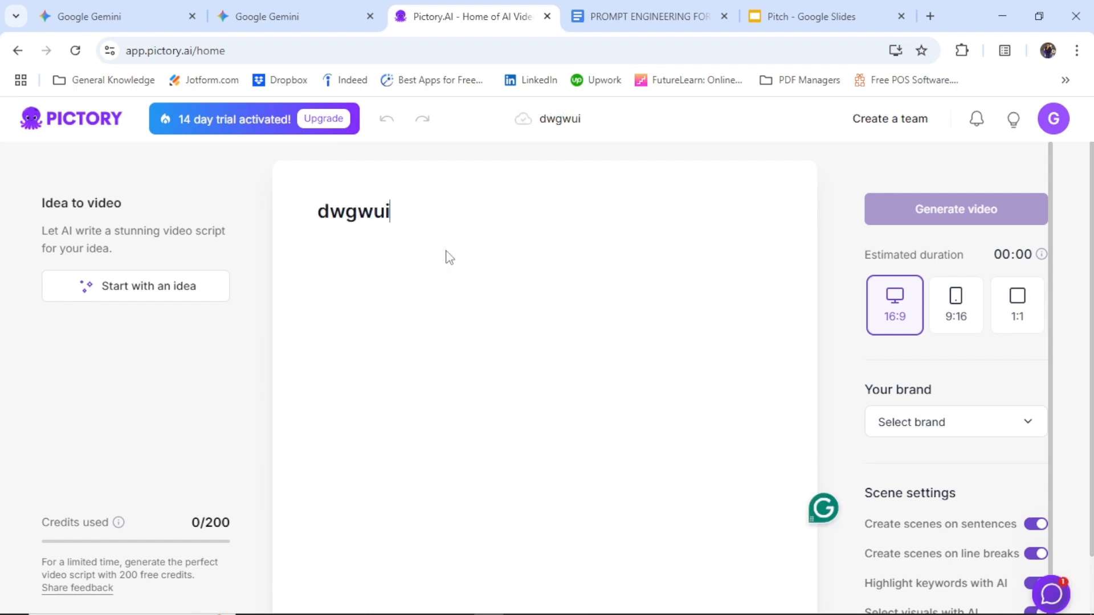
{"action": "type", "text": "iwiducwuiue"}
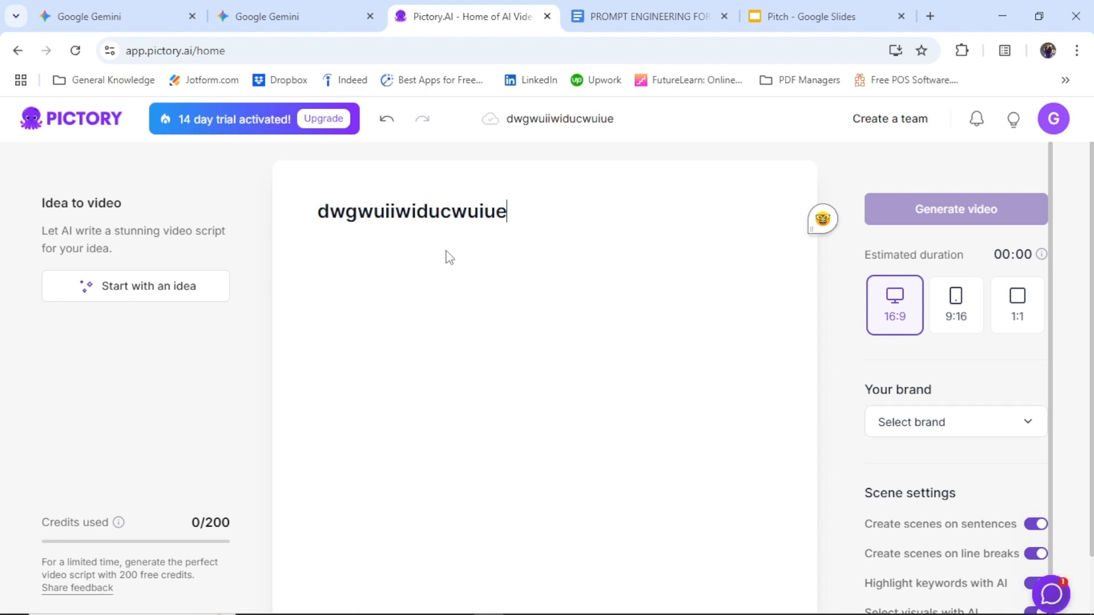
{"action": "key", "text": "BackSpace"}
{"action": "key", "text": "BackSpace"}
{"action": "key", "text": "BackSpace"}
{"action": "key", "text": "BackSpace"}
{"action": "key", "text": "BackSpace"}
{"action": "key", "text": "BackSpace"}
{"action": "key", "text": "BackSpace"}
{"action": "key", "text": "BackSpace"}
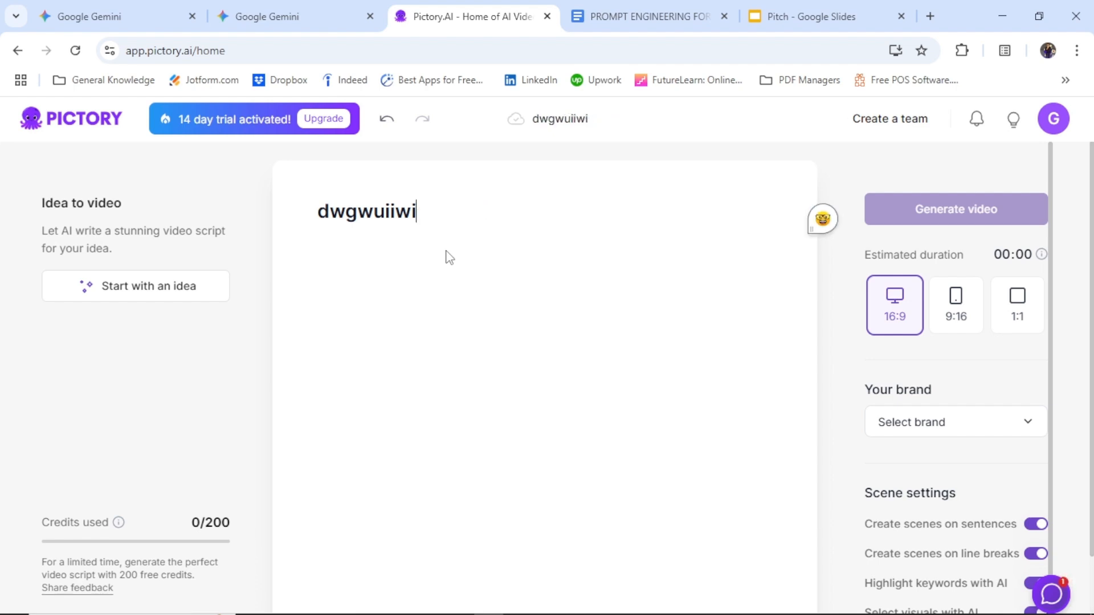
{"action": "key", "text": "BackSpace"}
{"action": "key", "text": "BackSpace"}
{"action": "key", "text": "BackSpace"}
{"action": "key", "text": "BackSpace"}
{"action": "key", "text": "BackSpace"}
{"action": "key", "text": "BackSpace"}
{"action": "key", "text": "BackSpace"}
{"action": "key", "text": "BackSpace"}
{"action": "key", "text": "BackSpace"}
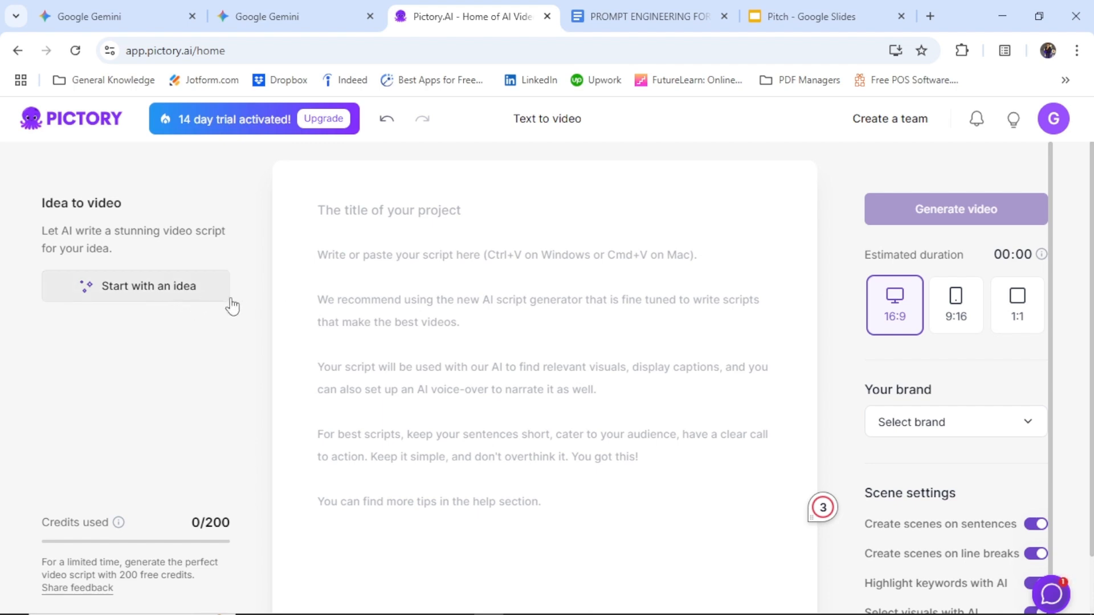
Step: Copy the Roman soldiers prompt under Educational Content (Historical Re-enactment) from the Google Docs document and paste it as the script in Pictory
{"action": "left_click", "coordinate": [643, 17]}
{"action": "scroll", "coordinate": [781, 354], "scroll_direction": "down", "scroll_amount": 4}
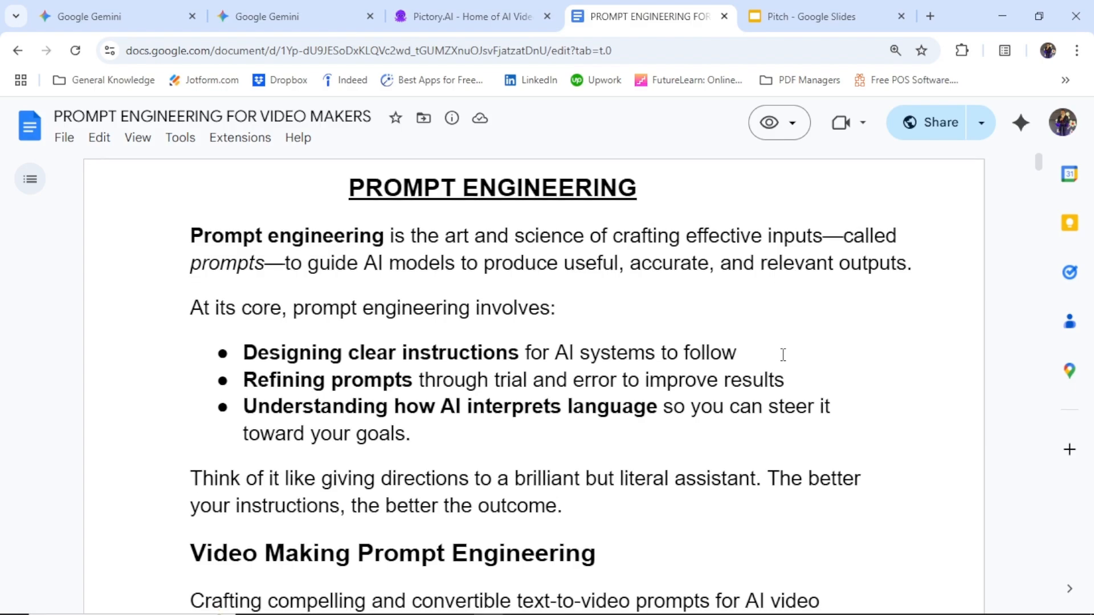
{"action": "scroll", "coordinate": [782, 355], "scroll_direction": "down", "scroll_amount": 20}
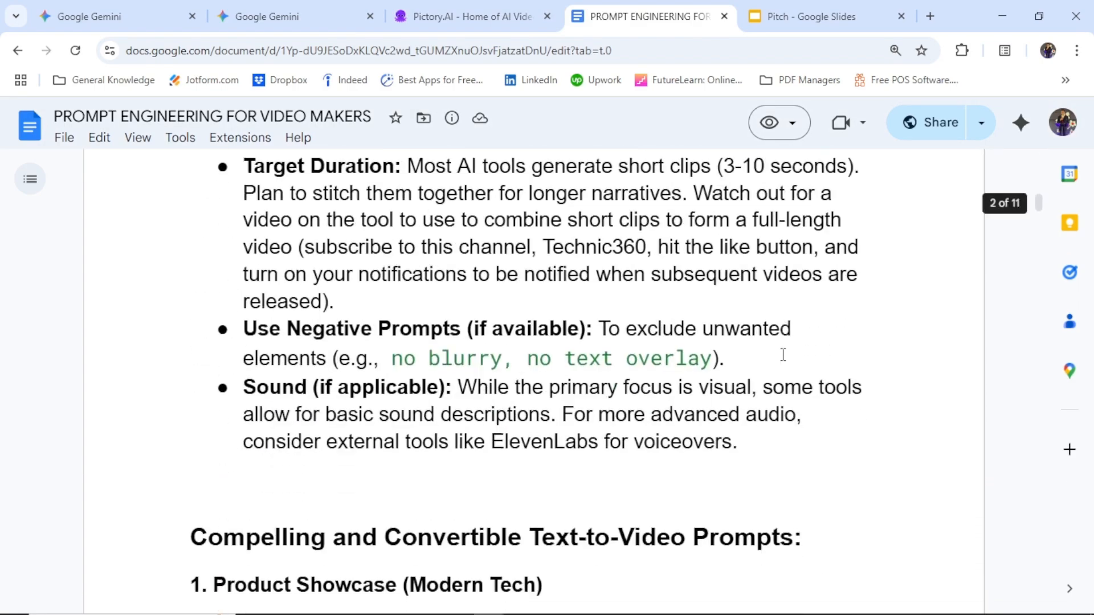
{"action": "scroll", "coordinate": [783, 355], "scroll_direction": "down", "scroll_amount": 20}
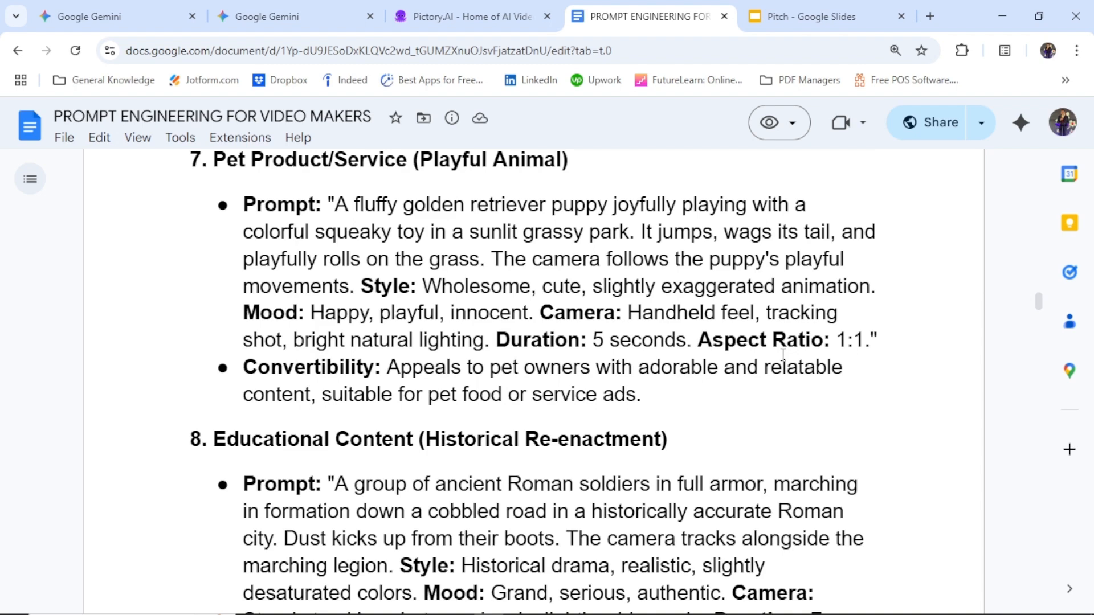
{"action": "scroll", "coordinate": [783, 355], "scroll_direction": "down", "scroll_amount": 4}
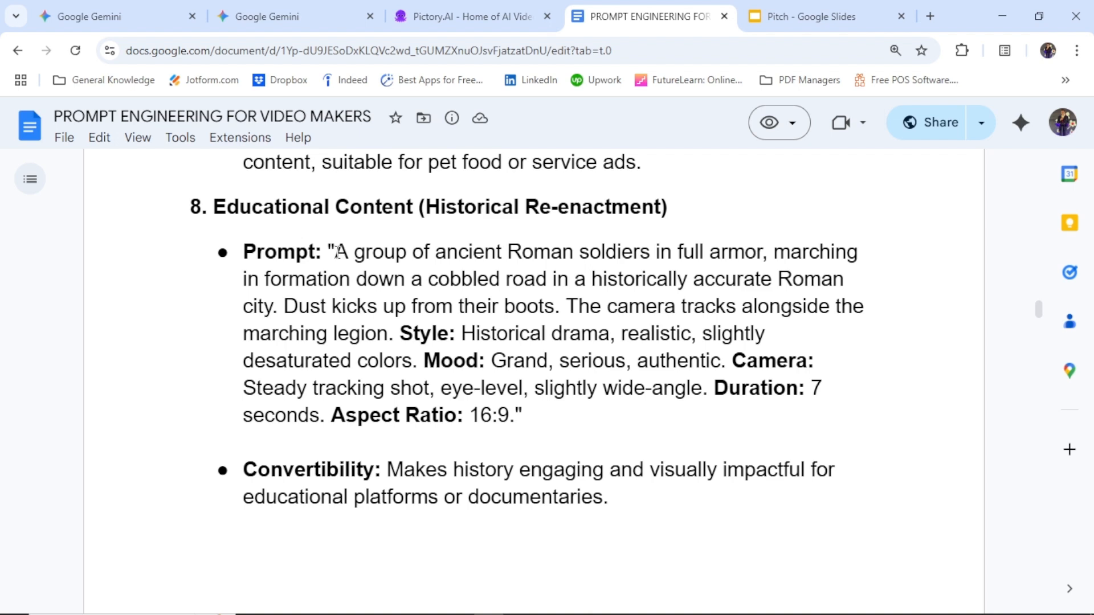
{"action": "left_click_drag", "start_coordinate": [336, 251], "coordinate": [517, 415]}
{"action": "key", "text": "ctrl+c"}
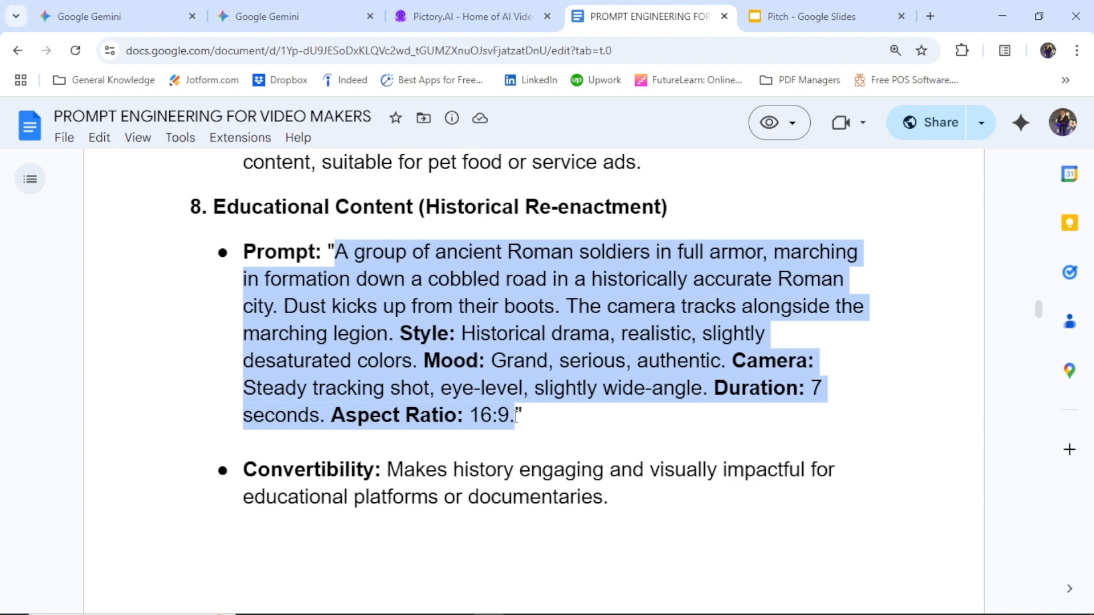
{"action": "left_click", "coordinate": [483, 17]}
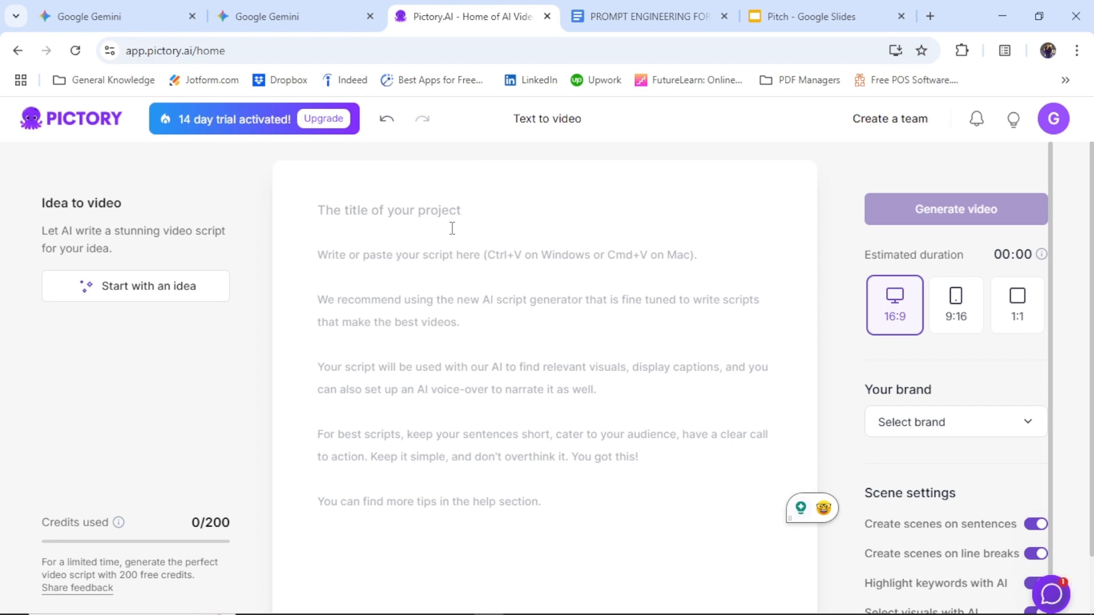
{"action": "key", "text": "ctrl+v"}
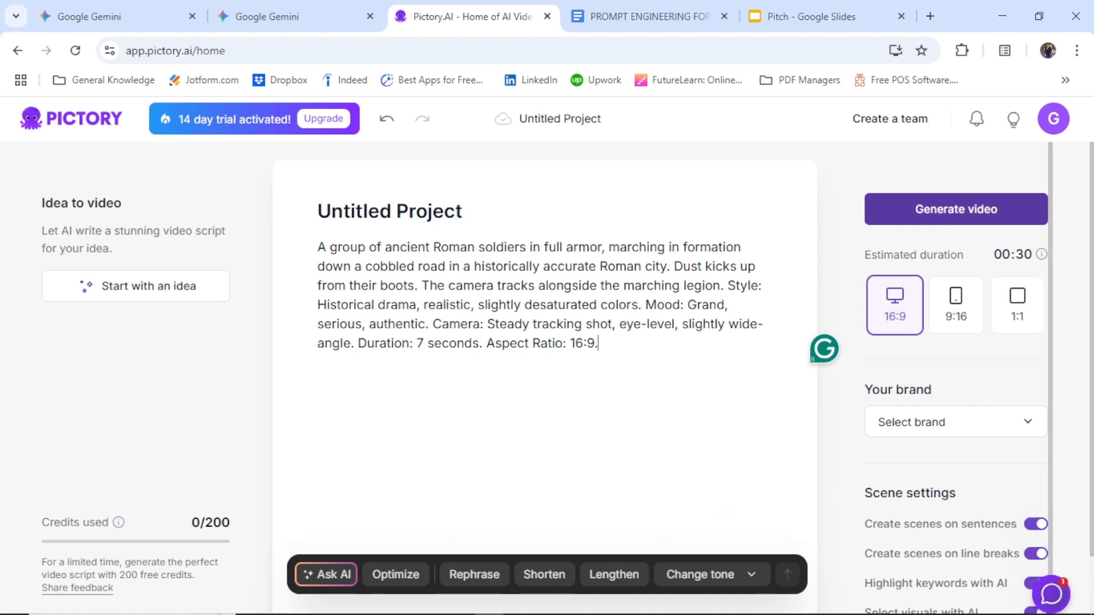
Step: Examine the script's estimated duration and the brand choices offered for the video
{"action": "scroll", "coordinate": [1057, 307], "scroll_direction": "down", "scroll_amount": 1}
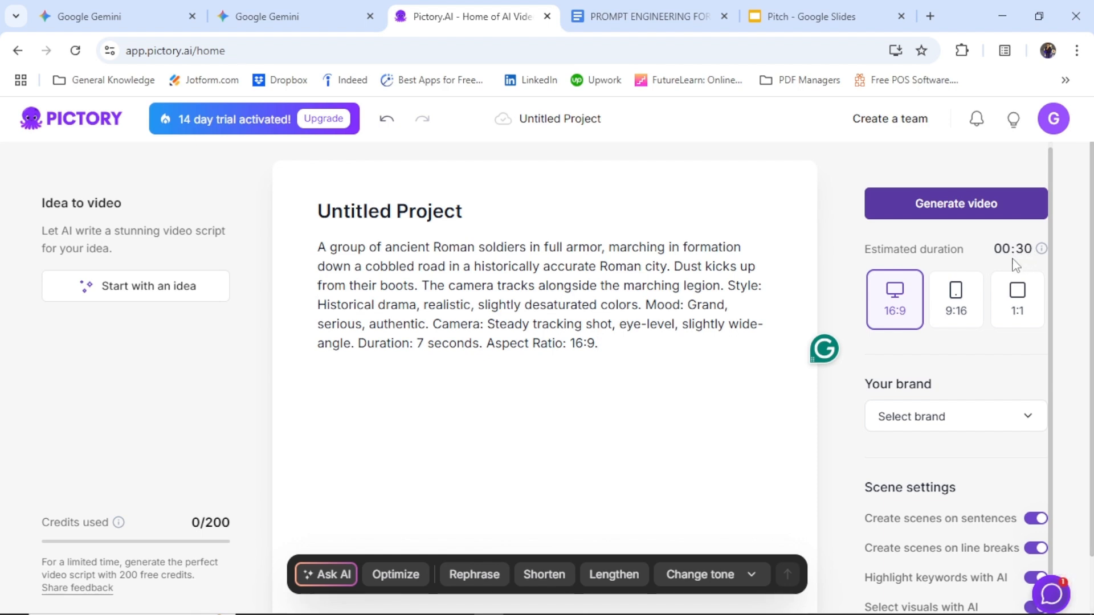
{"action": "mouse_move", "coordinate": [1042, 257]}
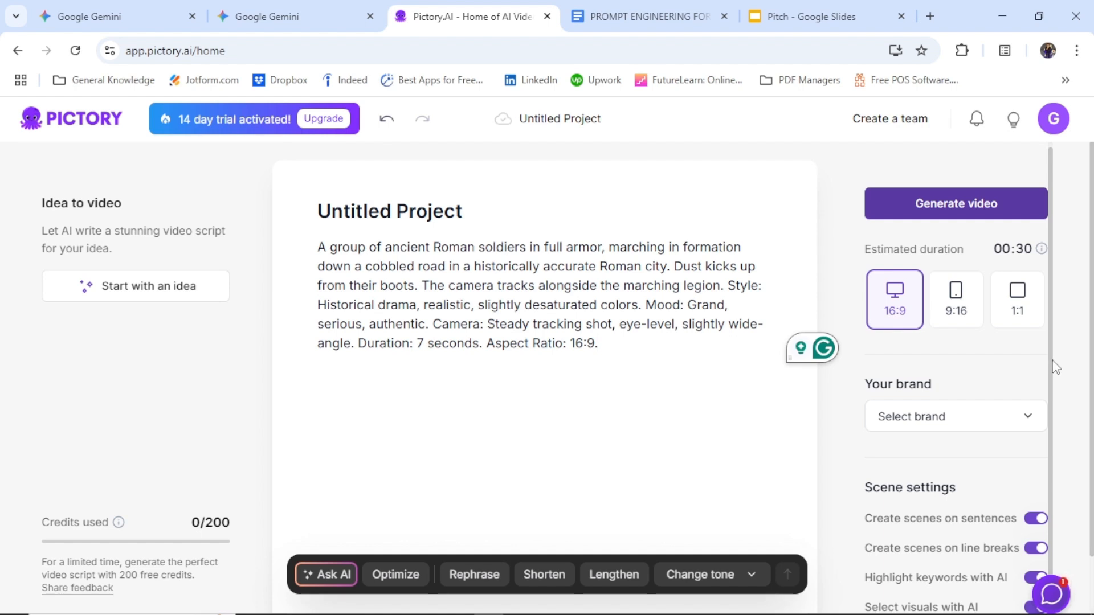
{"action": "left_click", "coordinate": [1031, 422]}
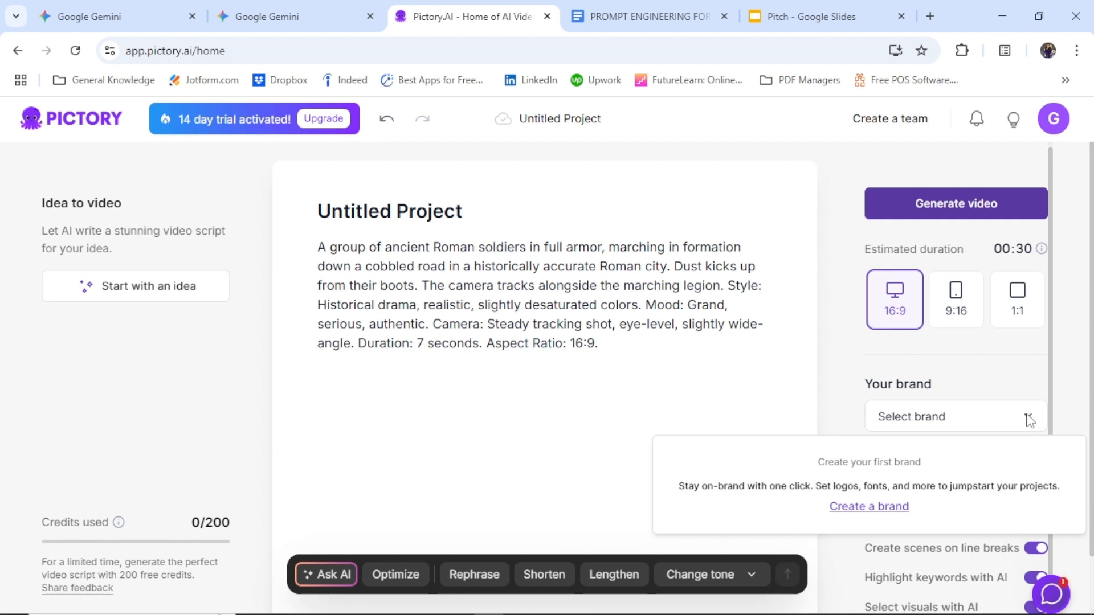
{"action": "left_click", "coordinate": [1029, 422]}
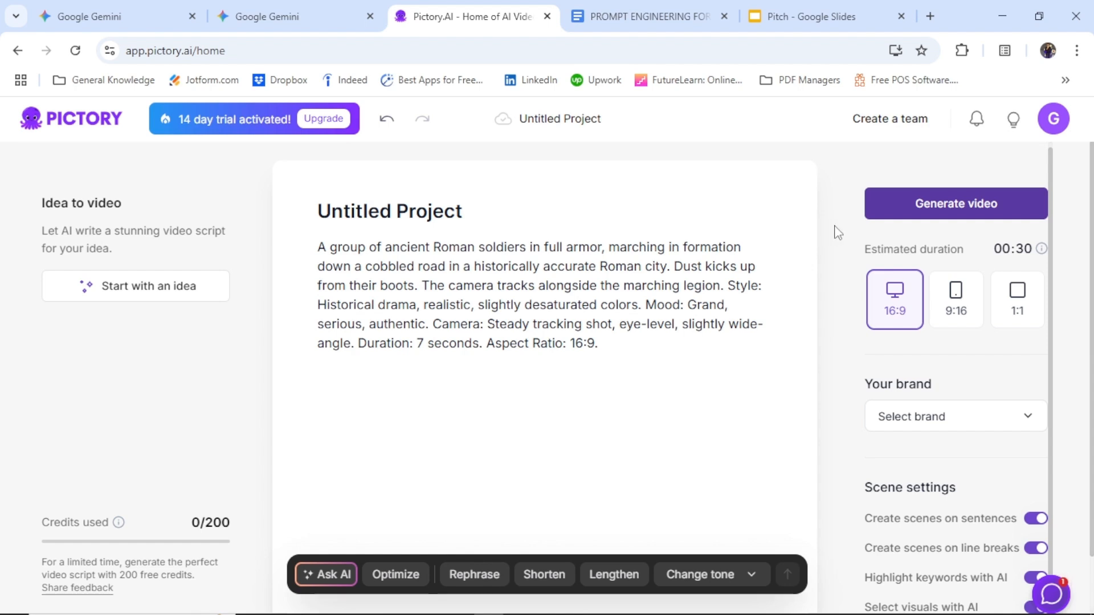
Step: Generate the video storyboard from the pasted Roman soldiers script and wait for it to load
{"action": "left_click", "coordinate": [922, 209]}
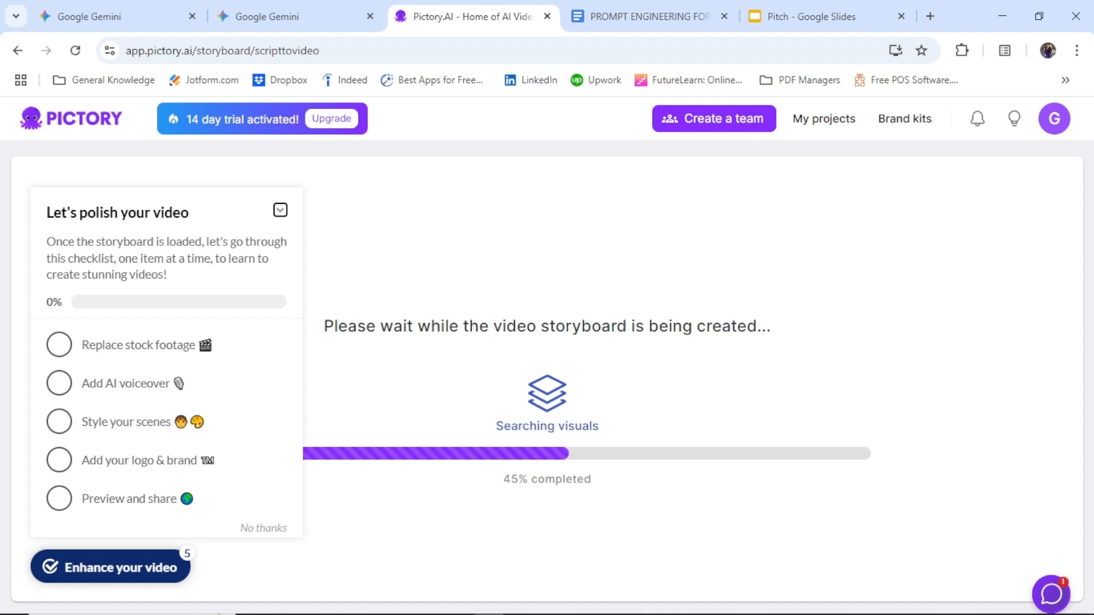
{"action": "mouse_move", "coordinate": [838, 608]}
{"action": "mouse_move", "coordinate": [665, 613]}
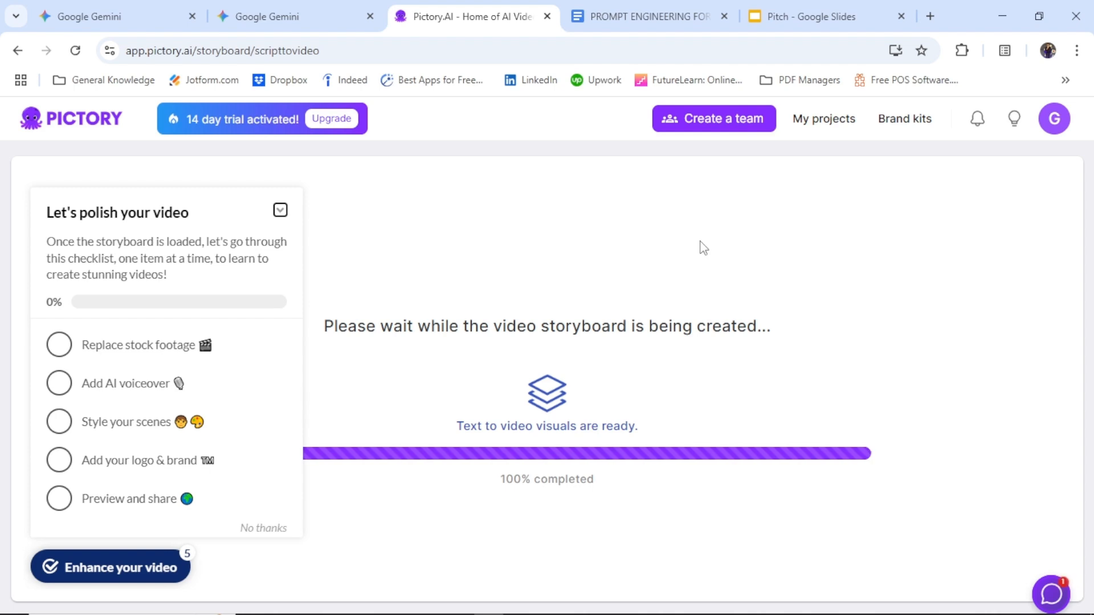
{"action": "mouse_move", "coordinate": [758, 614]}
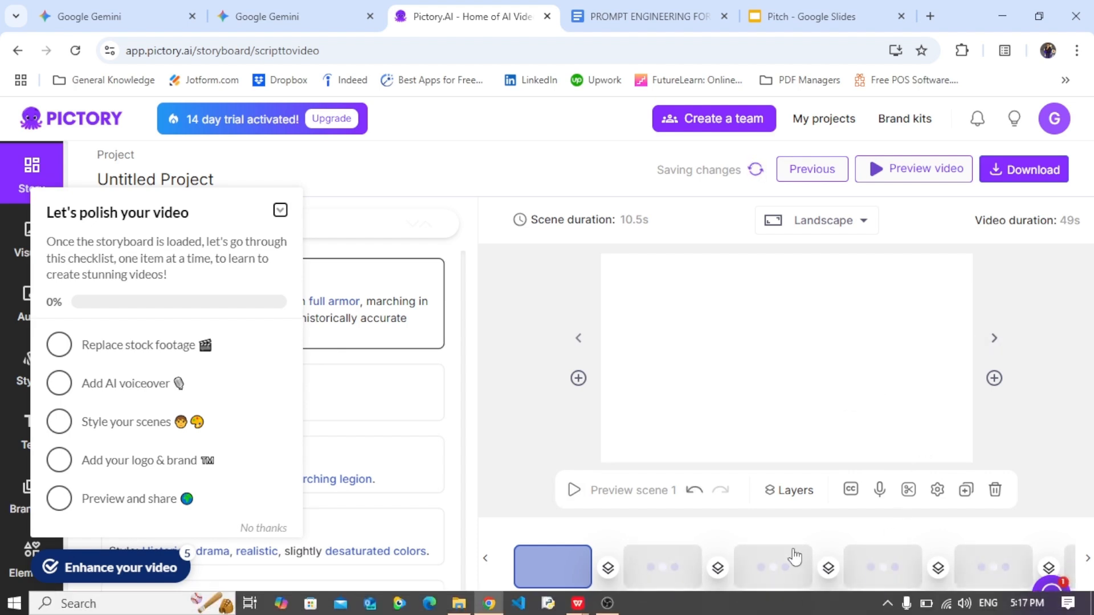
{"action": "left_click", "coordinate": [788, 18]}
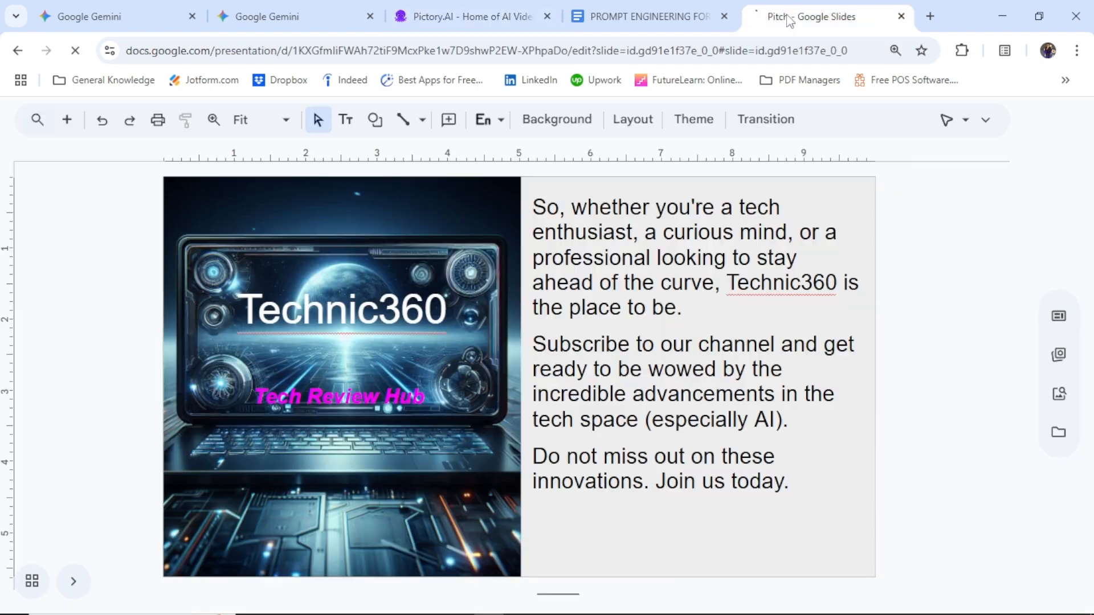
{"action": "left_click", "coordinate": [523, 18]}
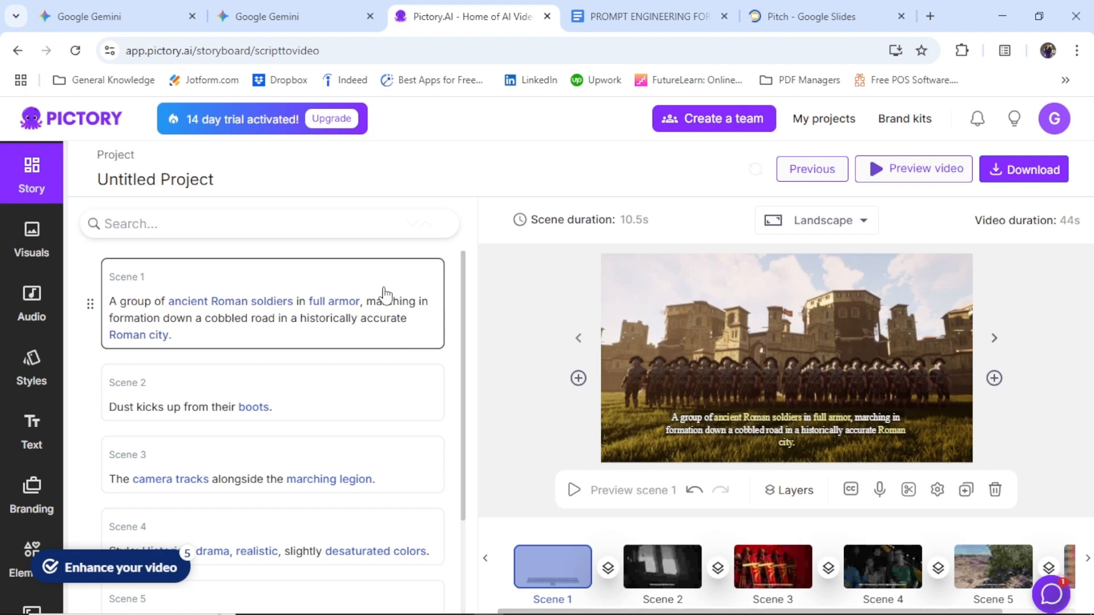
Step: Append "Cheer Up!" to the end of the Scene 1 script text
{"action": "left_click", "coordinate": [295, 335]}
{"action": "type", "text": "Ch"}
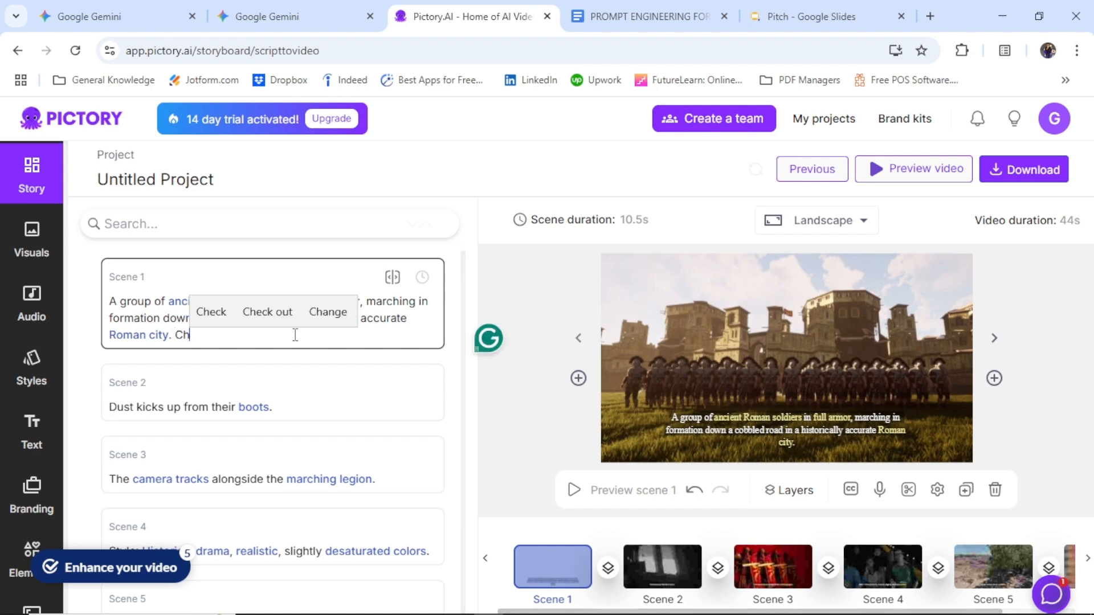
{"action": "type", "text": "eer"}
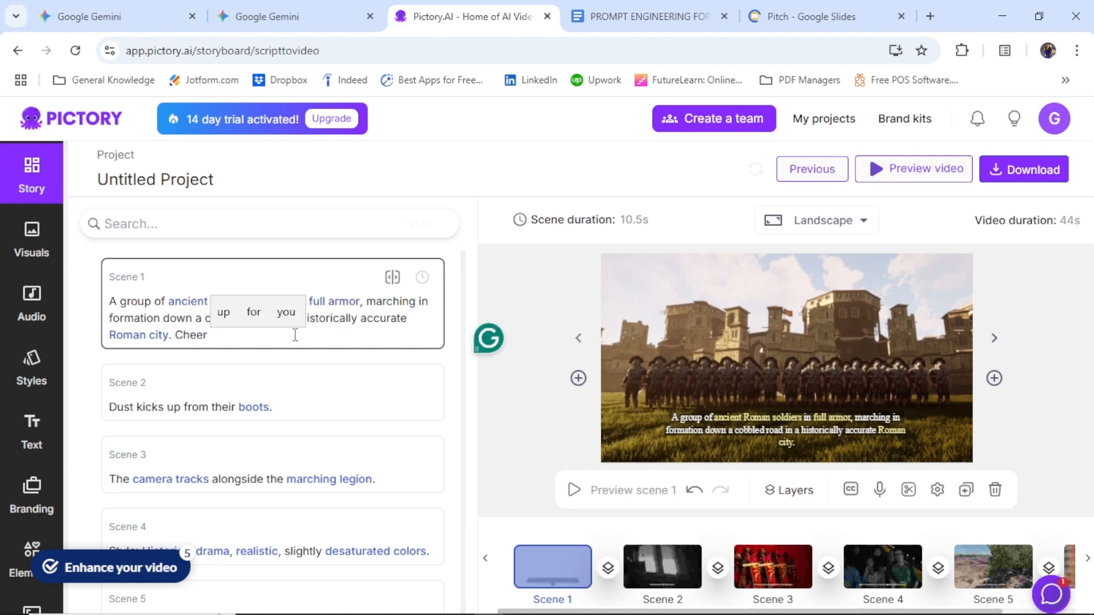
{"action": "type", "text": " Up!"}
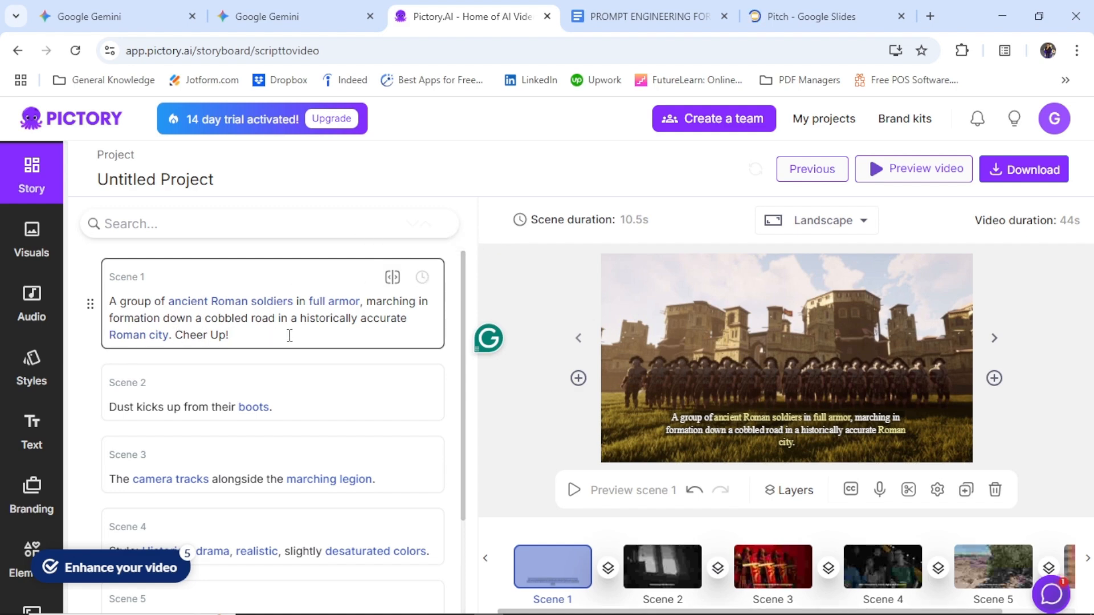
Step: Replace the Scene 1 stock footage with the 16-second library clip of Roman soldiers reenacting a battle formation
{"action": "left_click", "coordinate": [191, 561]}
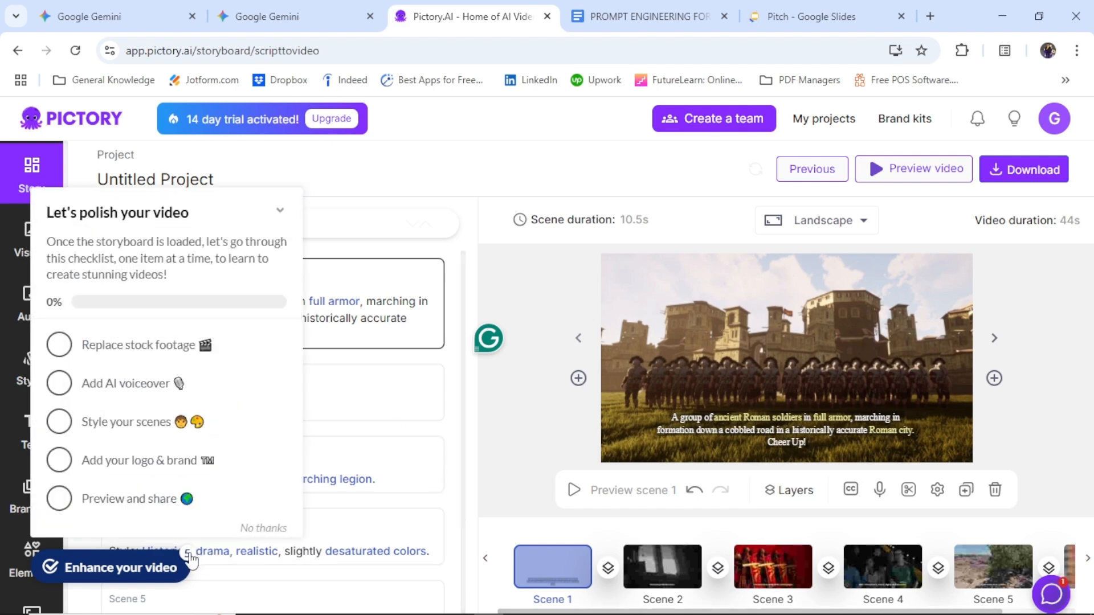
{"action": "left_click", "coordinate": [195, 354]}
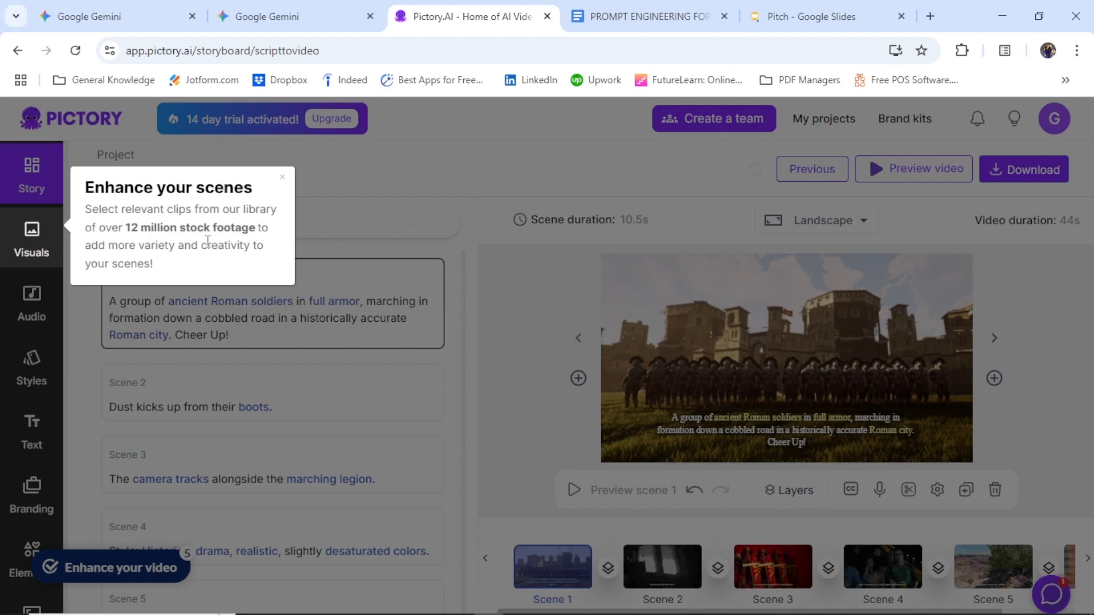
{"action": "left_click", "coordinate": [282, 178]}
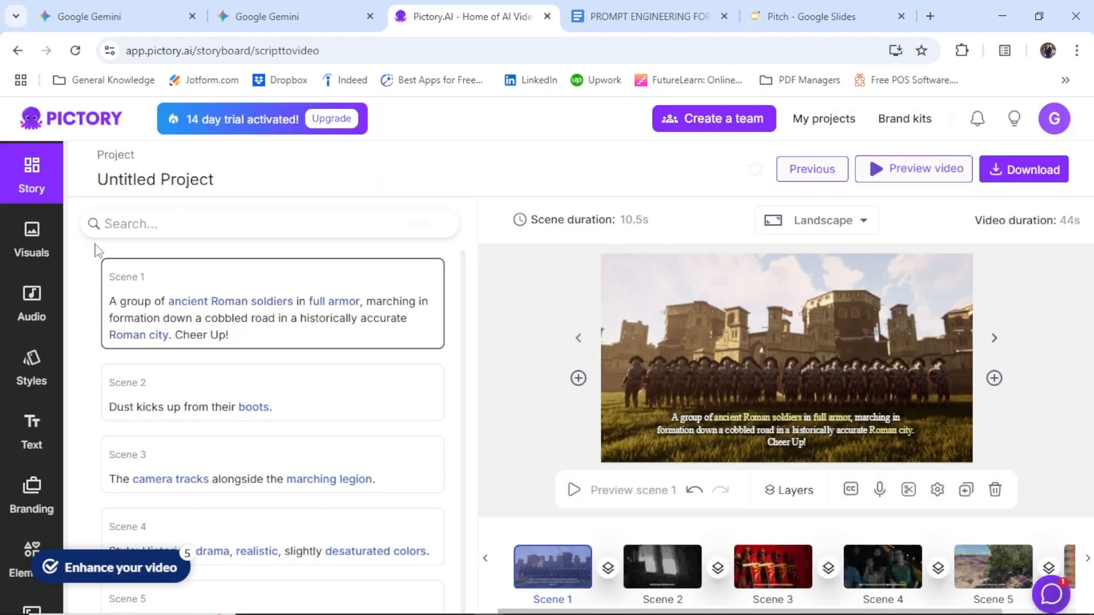
{"action": "left_click", "coordinate": [37, 257]}
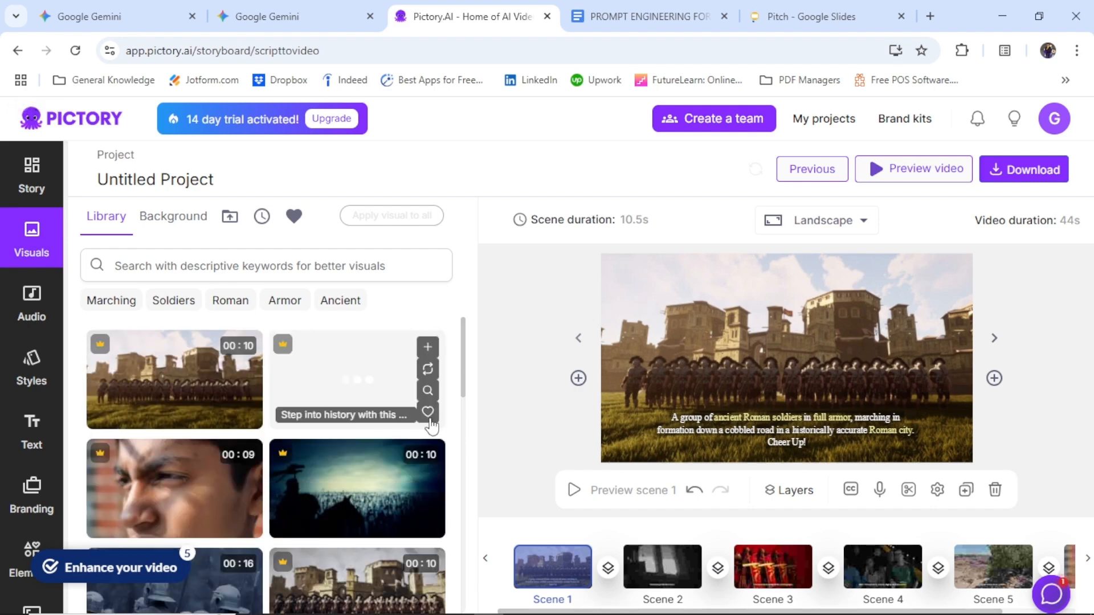
{"action": "scroll", "coordinate": [465, 388], "scroll_direction": "down", "scroll_amount": 4}
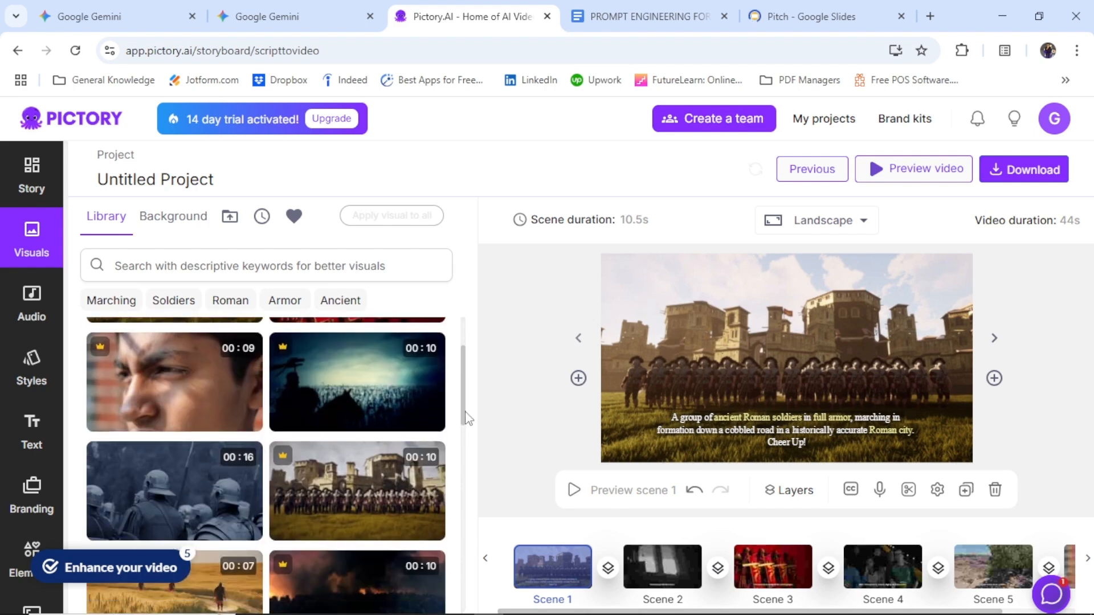
{"action": "scroll", "coordinate": [471, 441], "scroll_direction": "up", "scroll_amount": 1}
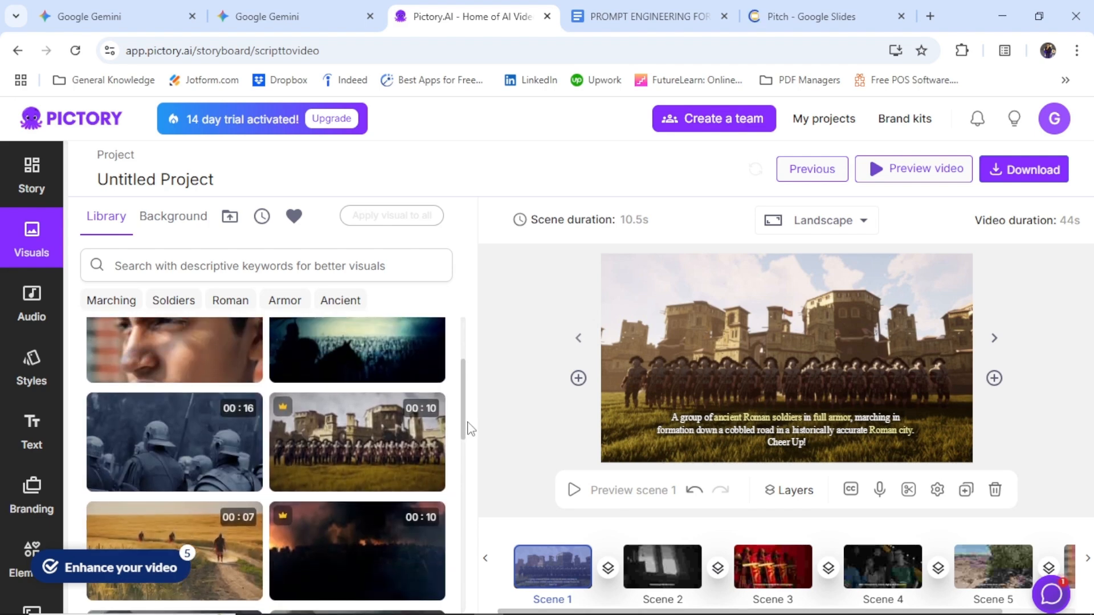
{"action": "mouse_move", "coordinate": [190, 482]}
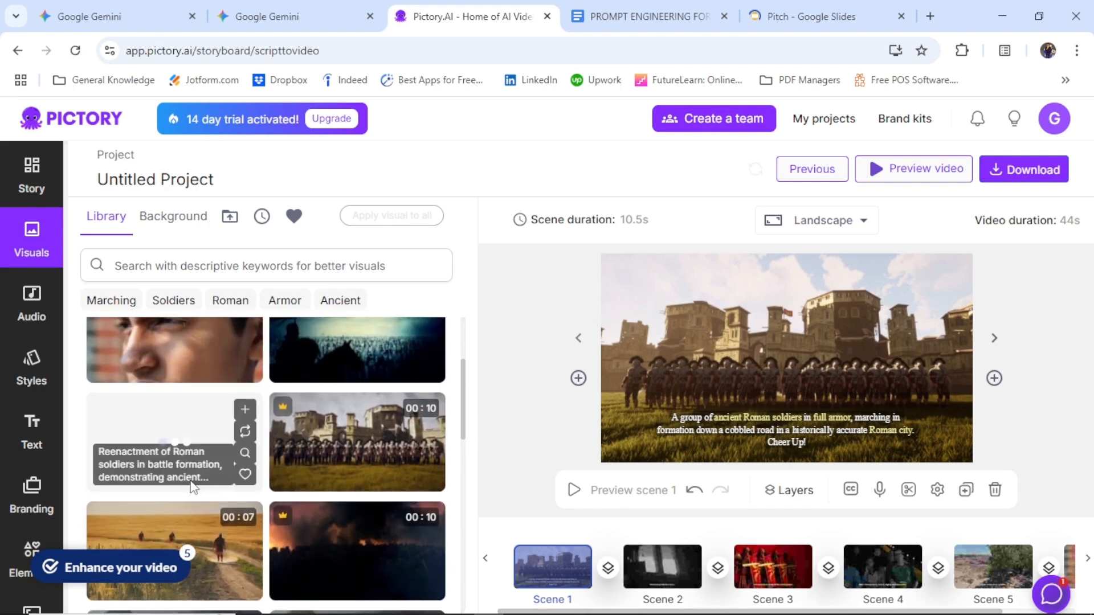
{"action": "left_click", "coordinate": [166, 437]}
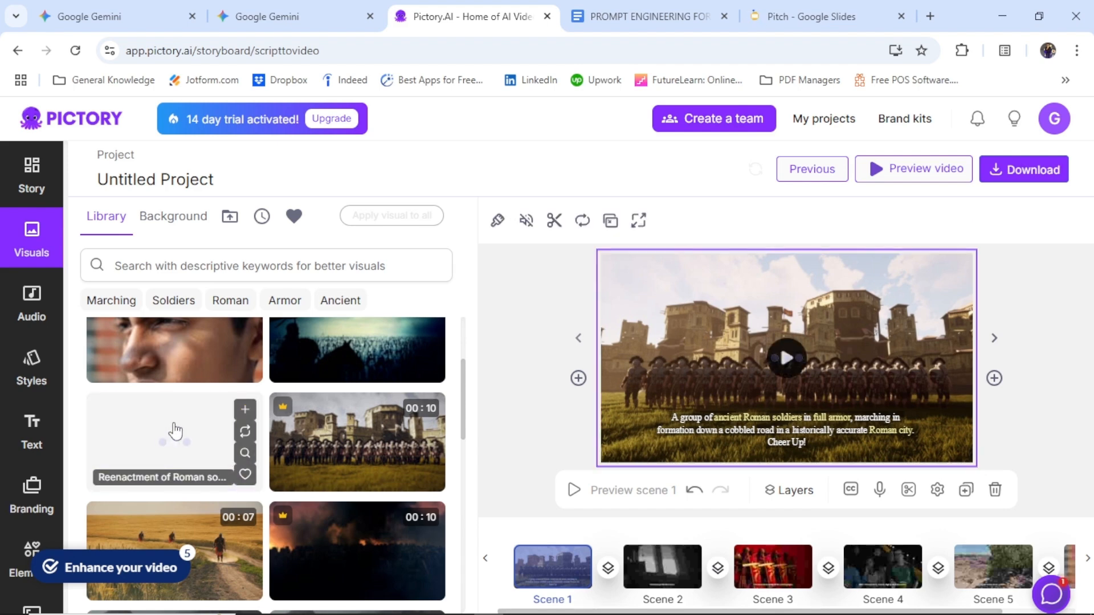
{"action": "mouse_move", "coordinate": [324, 418]}
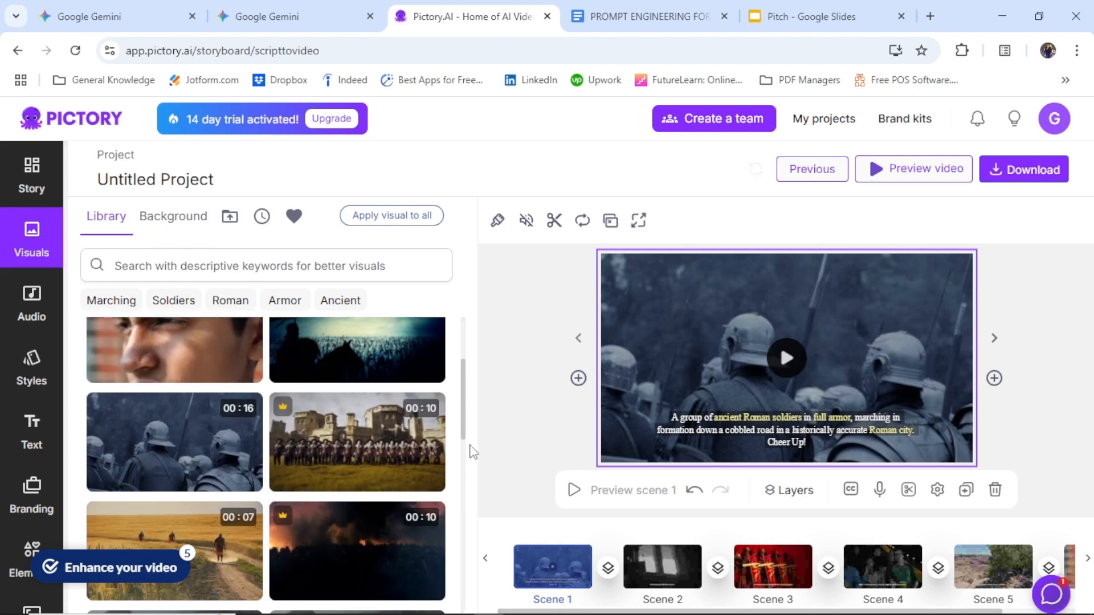
{"action": "left_click", "coordinate": [520, 497]}
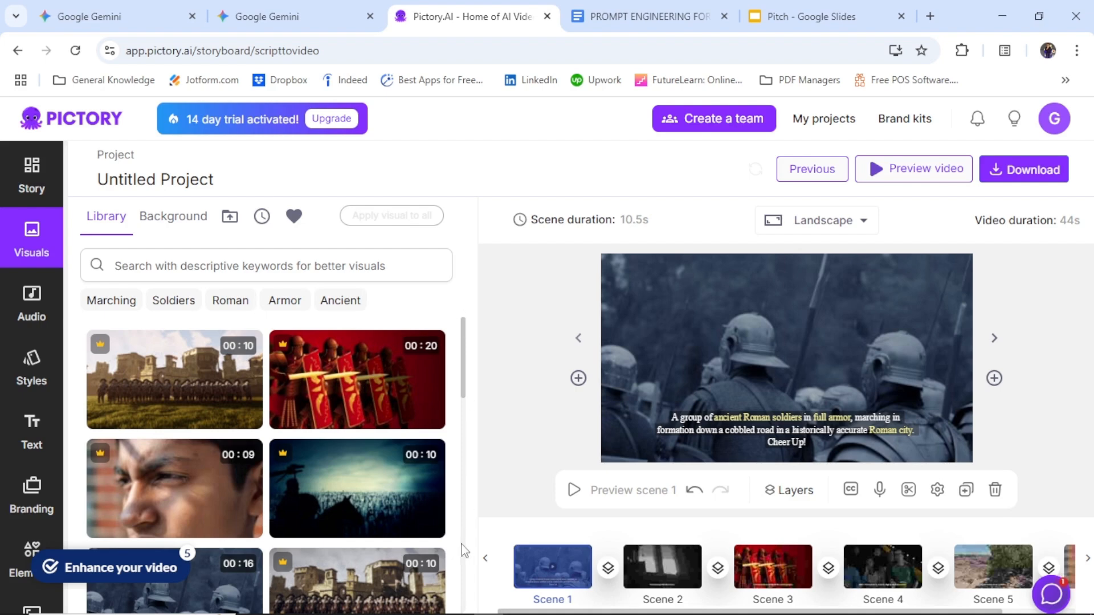
Step: Generate an AI voiceover with the premium male voice Adam (deep, narration) and apply it to the video
{"action": "left_click", "coordinate": [169, 570]}
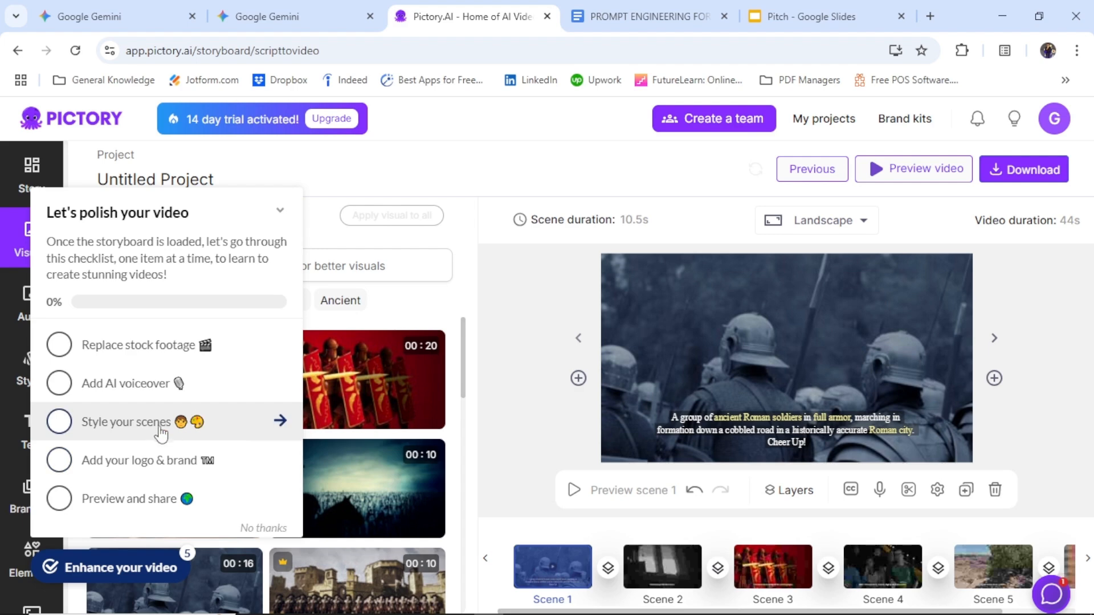
{"action": "left_click", "coordinate": [161, 395]}
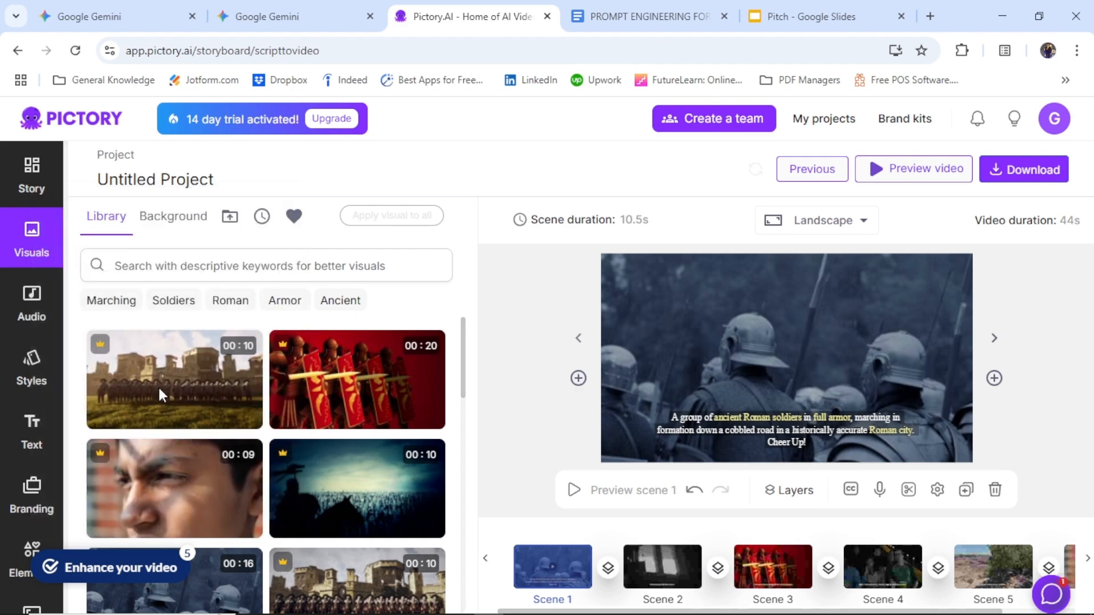
{"action": "mouse_move", "coordinate": [162, 396]}
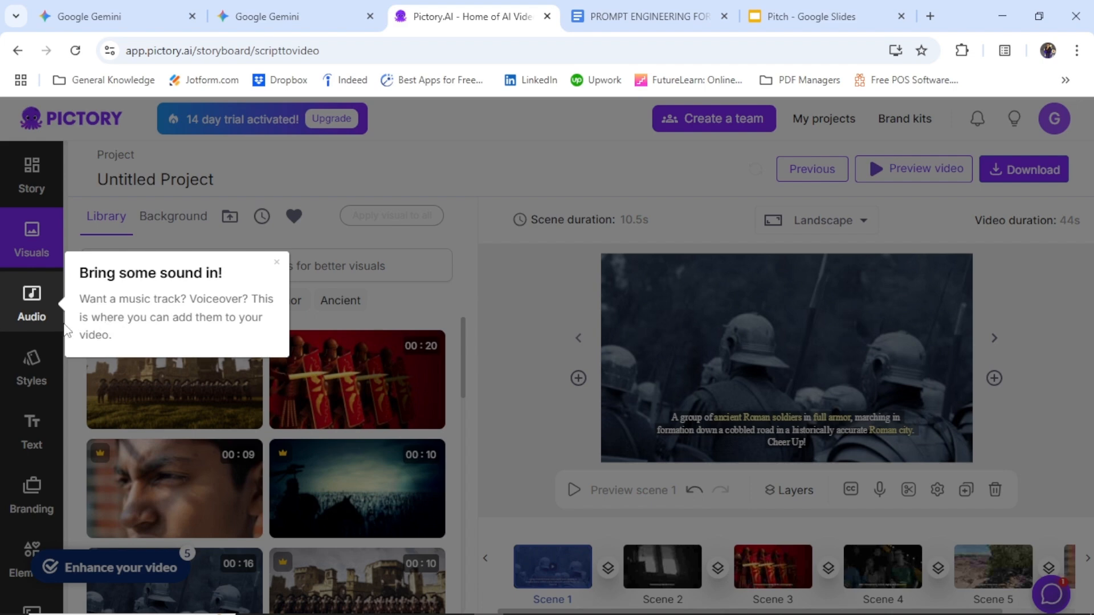
{"action": "left_click", "coordinate": [277, 266]}
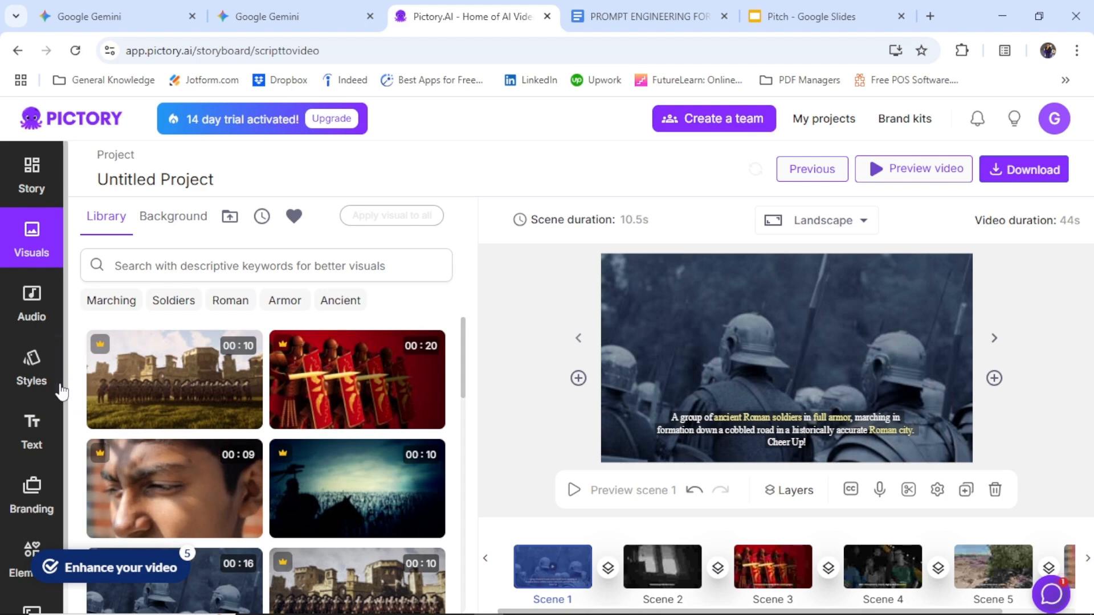
{"action": "left_click", "coordinate": [34, 316]}
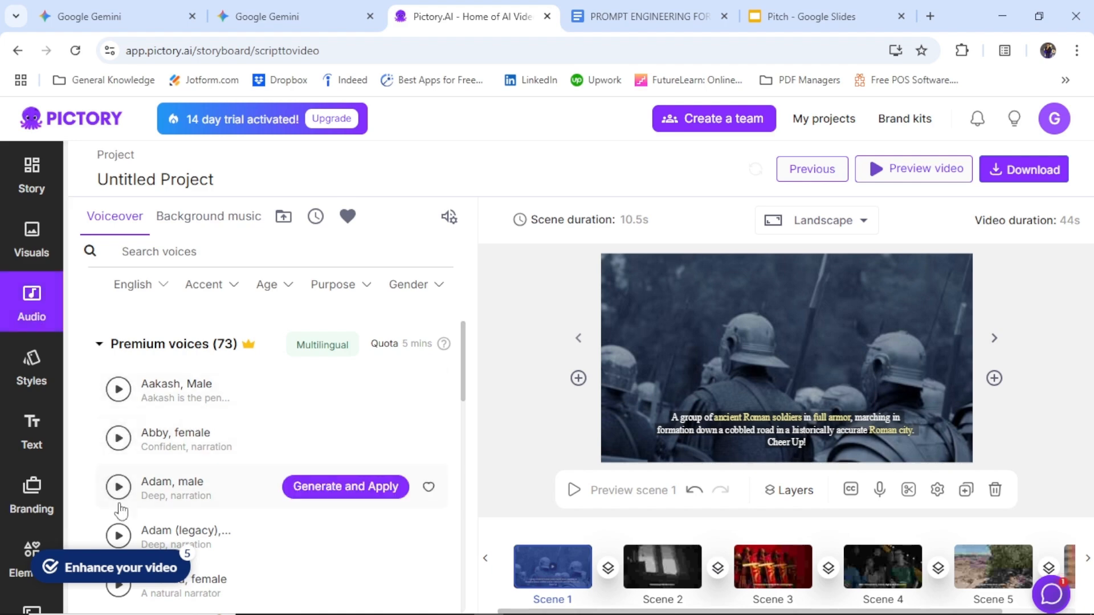
{"action": "left_click", "coordinate": [303, 488]}
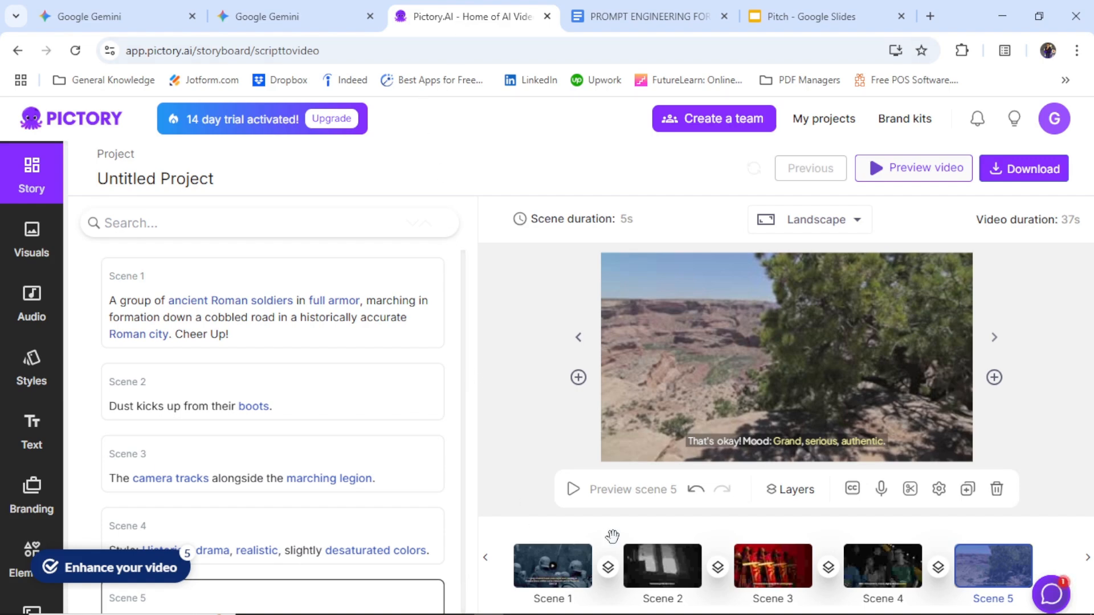
Step: Append "The Champions!" to the end of the Scene 3 script text
{"action": "left_click", "coordinate": [796, 580]}
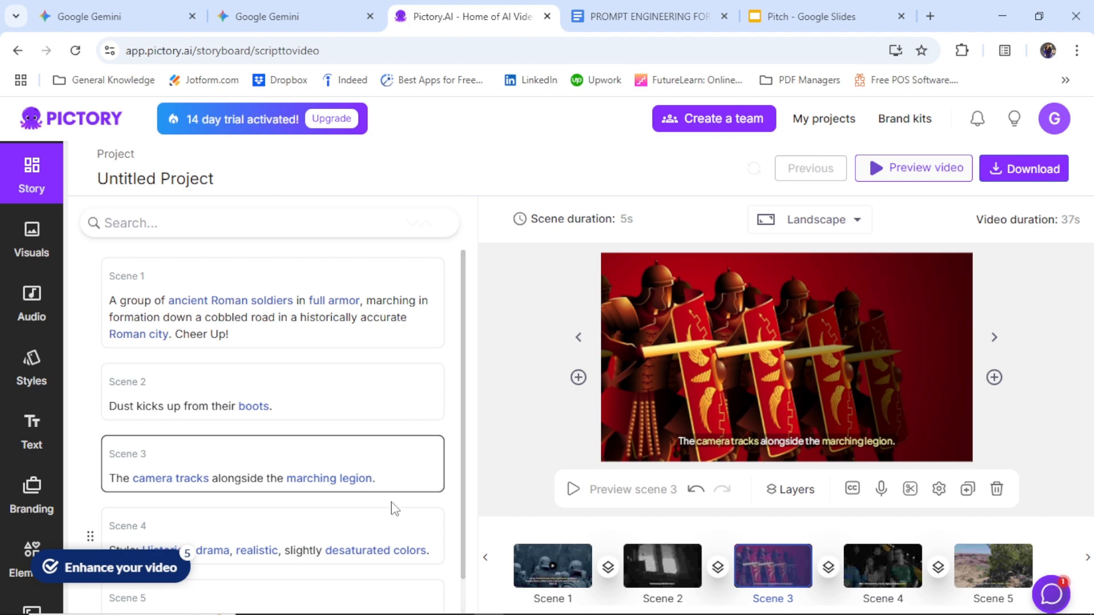
{"action": "left_click", "coordinate": [384, 478]}
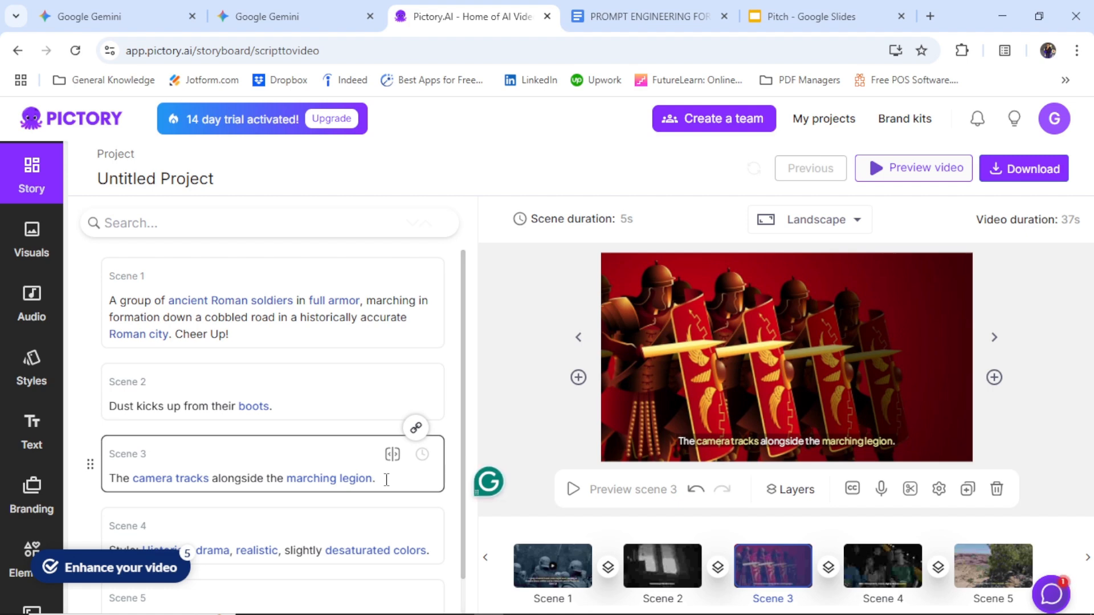
{"action": "type", "text": "The"}
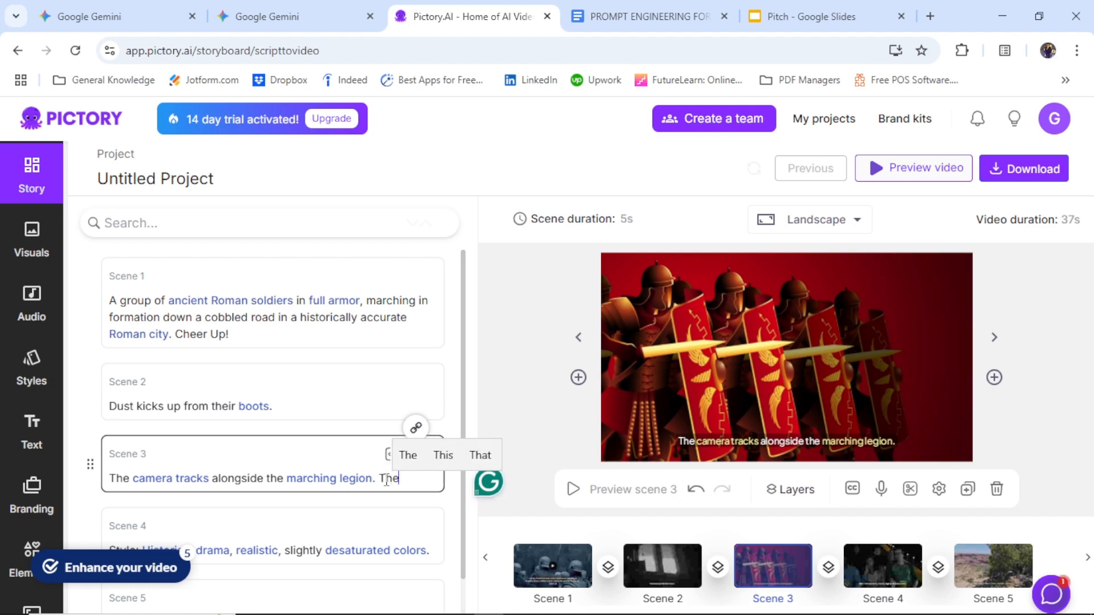
{"action": "type", "text": " Cham"}
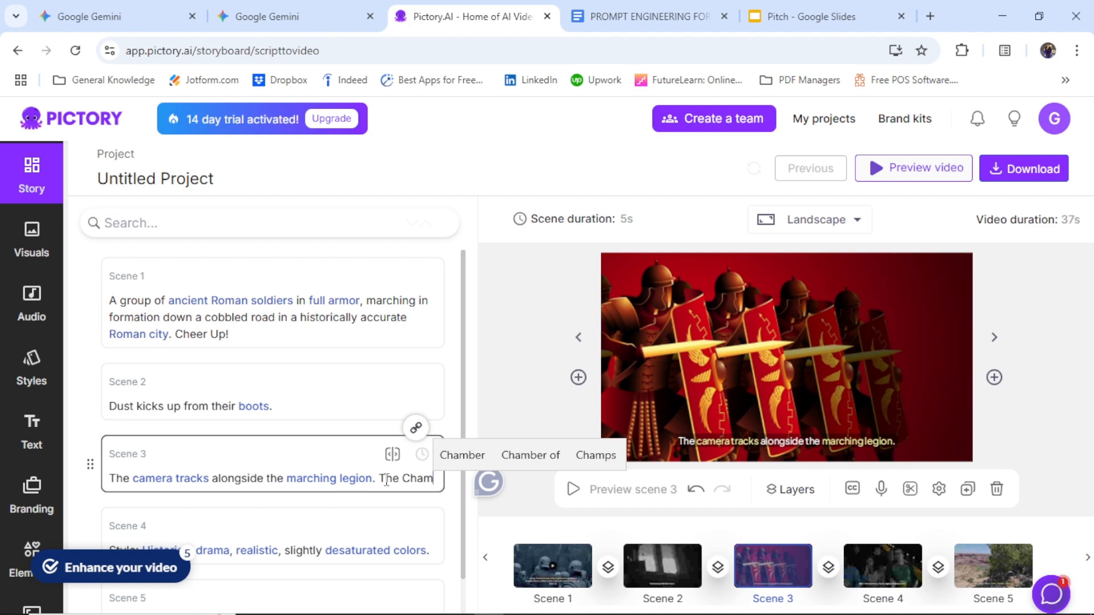
{"action": "type", "text": "pions"}
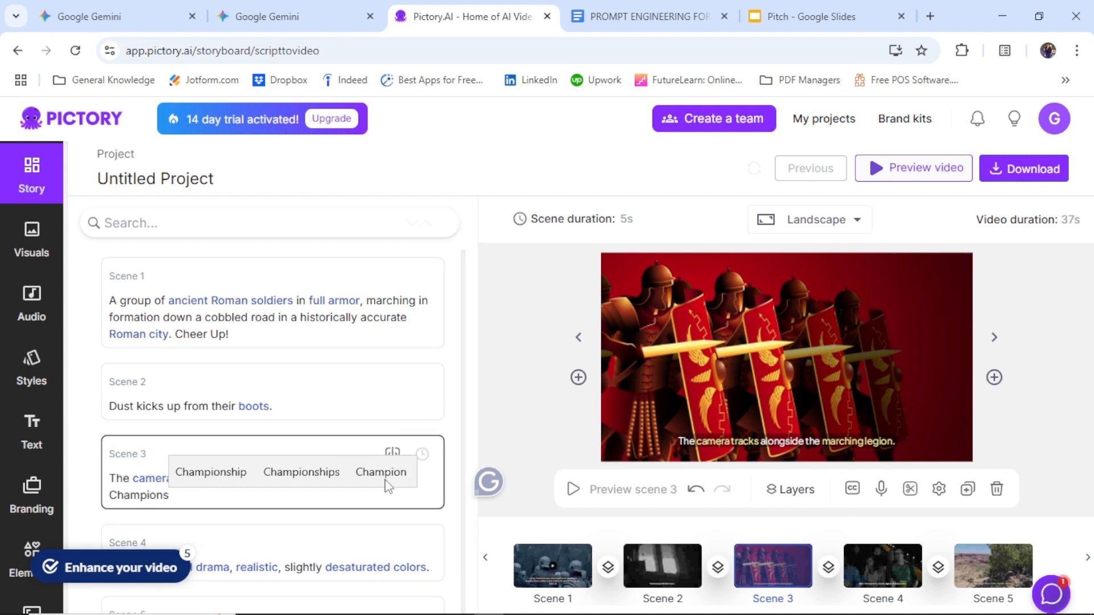
{"action": "type", "text": "!"}
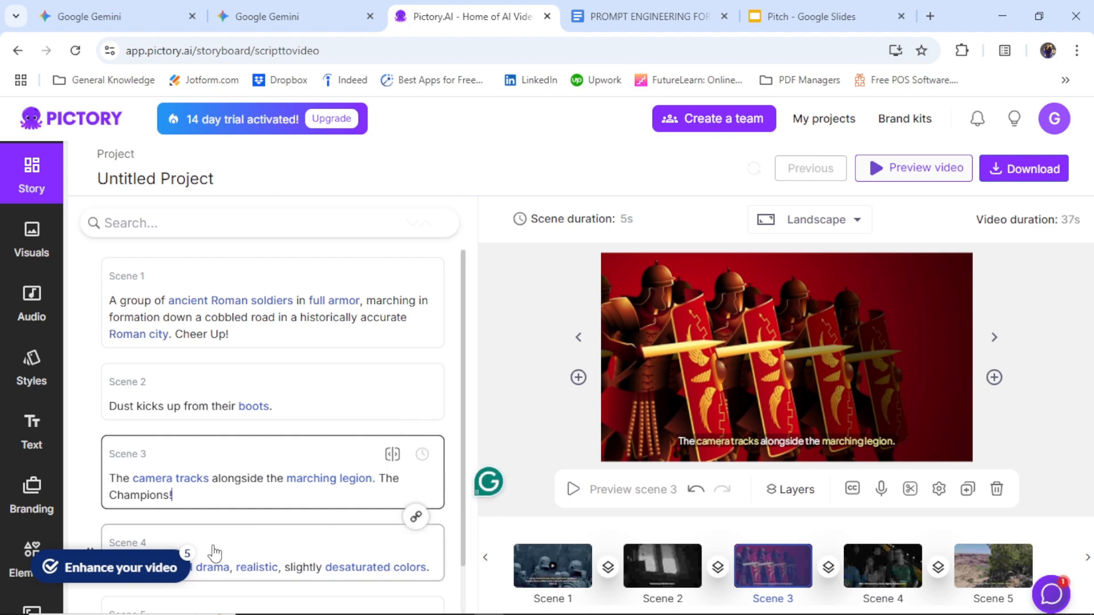
{"action": "left_click", "coordinate": [178, 567]}
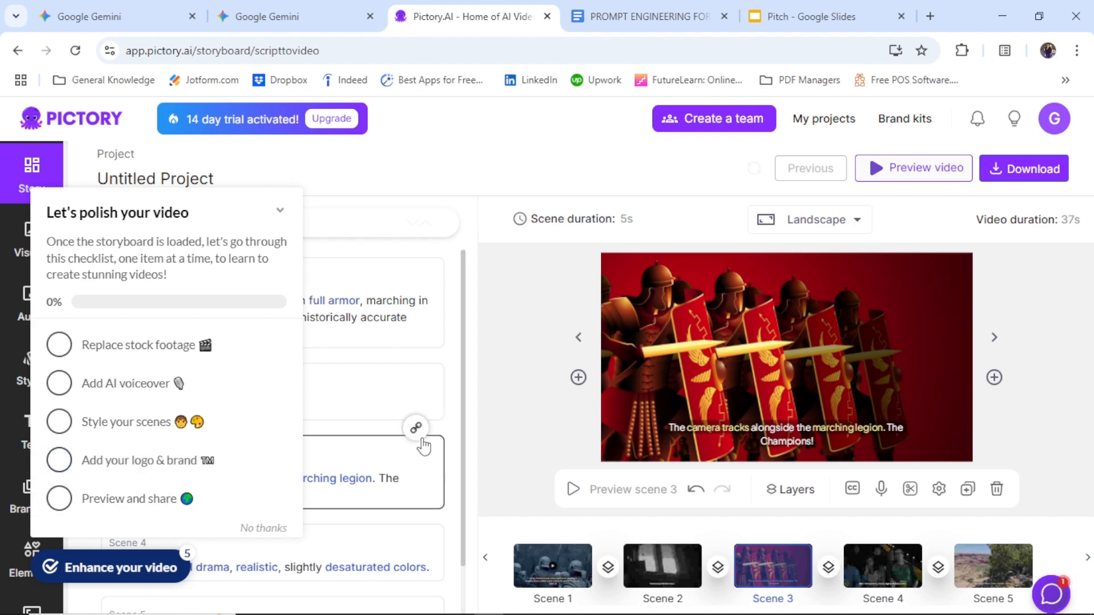
{"action": "left_click", "coordinate": [471, 431]}
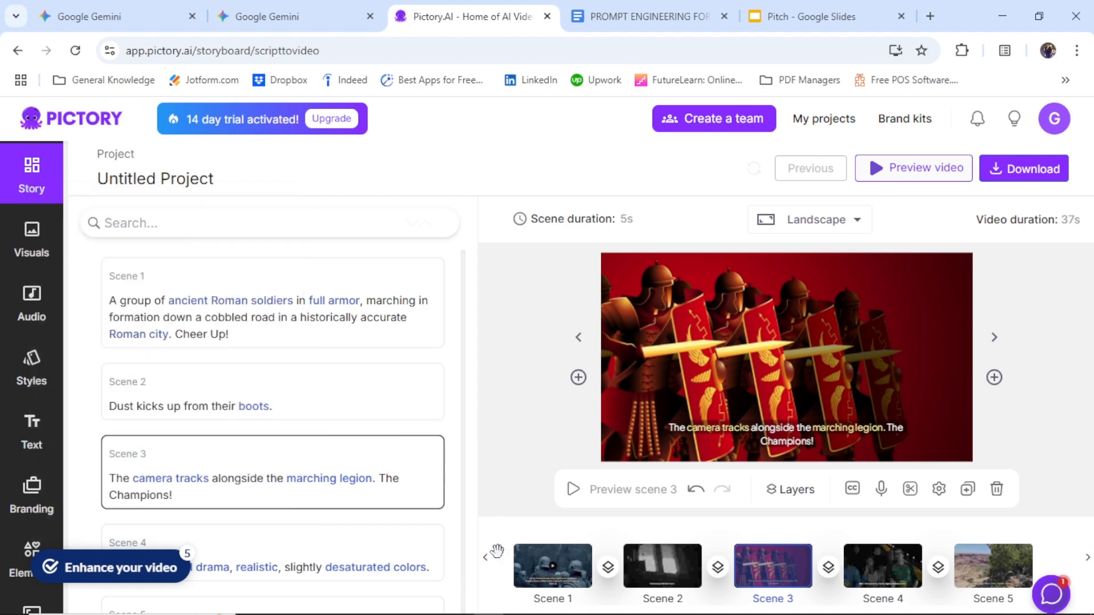
Step: Delete Scene 5, the "That's okay! Mood: Grand, serious, authentic." scene, from the storyboard
{"action": "left_click", "coordinate": [891, 582]}
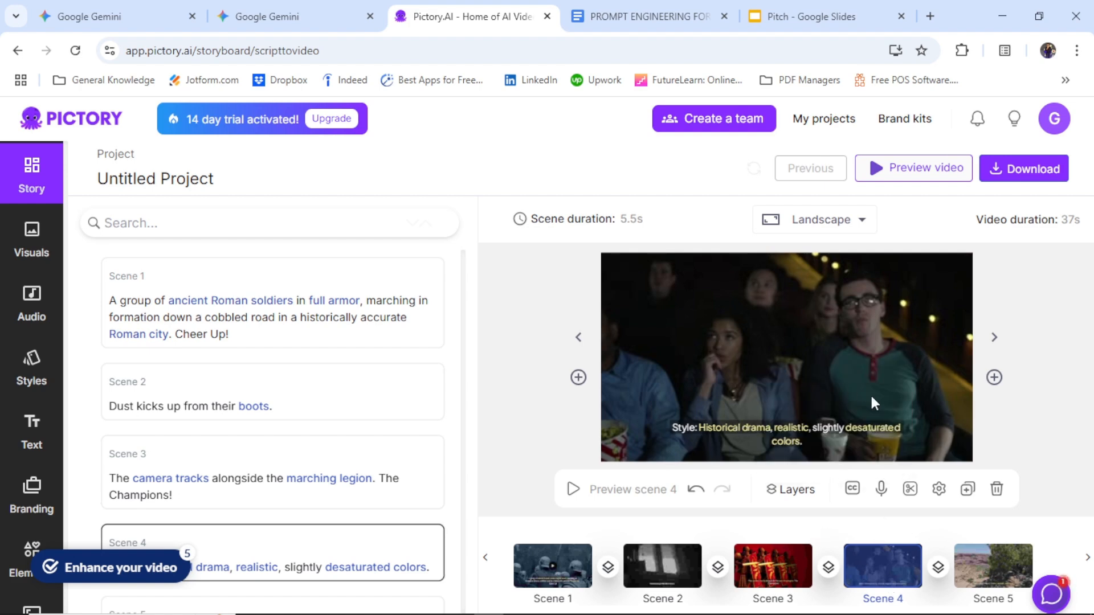
{"action": "left_click", "coordinate": [999, 580]}
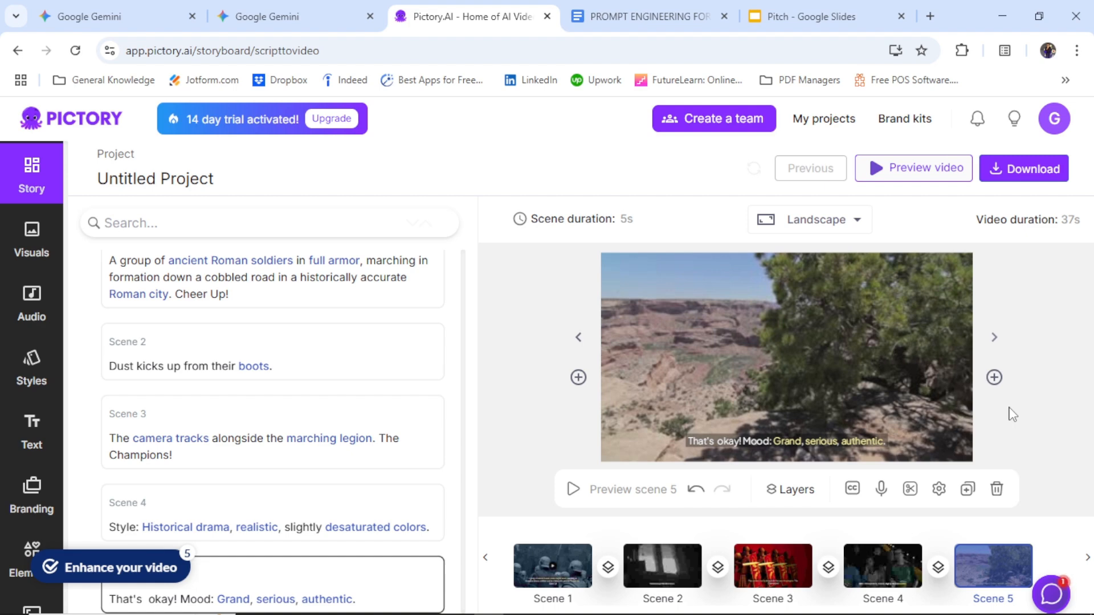
{"action": "left_click", "coordinate": [997, 490]}
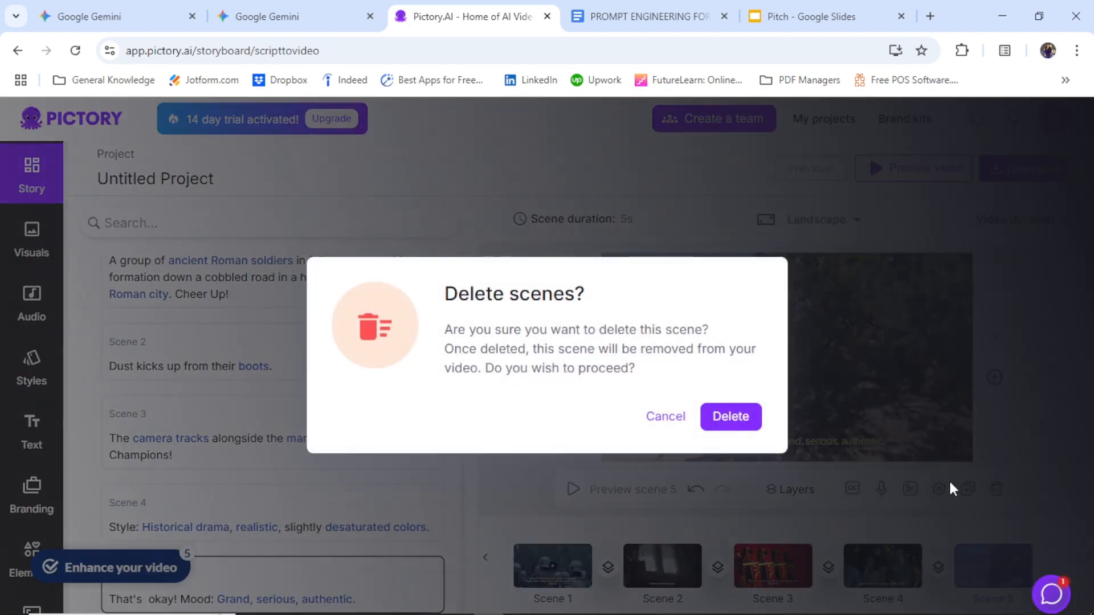
{"action": "left_click", "coordinate": [735, 434]}
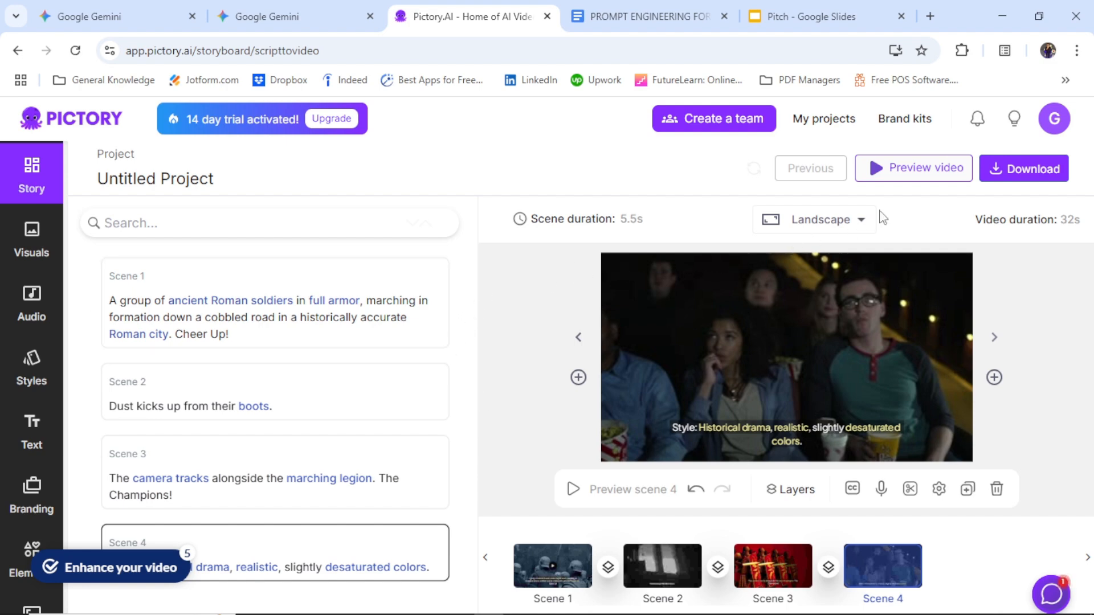
Step: Play the preview of the whole video through to the end and return to the storyboard
{"action": "left_click", "coordinate": [912, 181]}
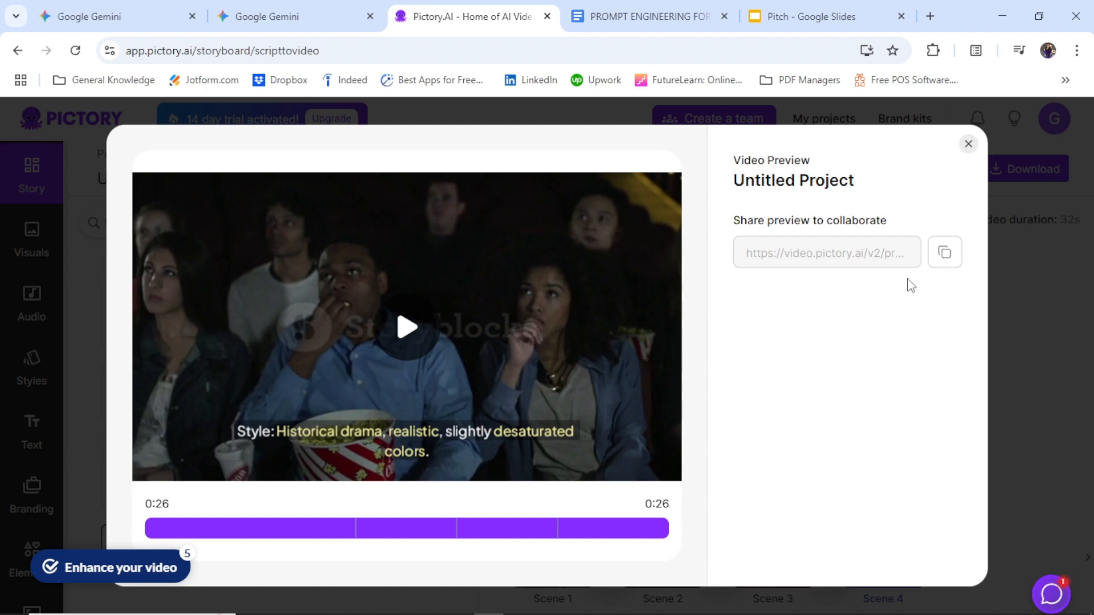
{"action": "left_click", "coordinate": [968, 144]}
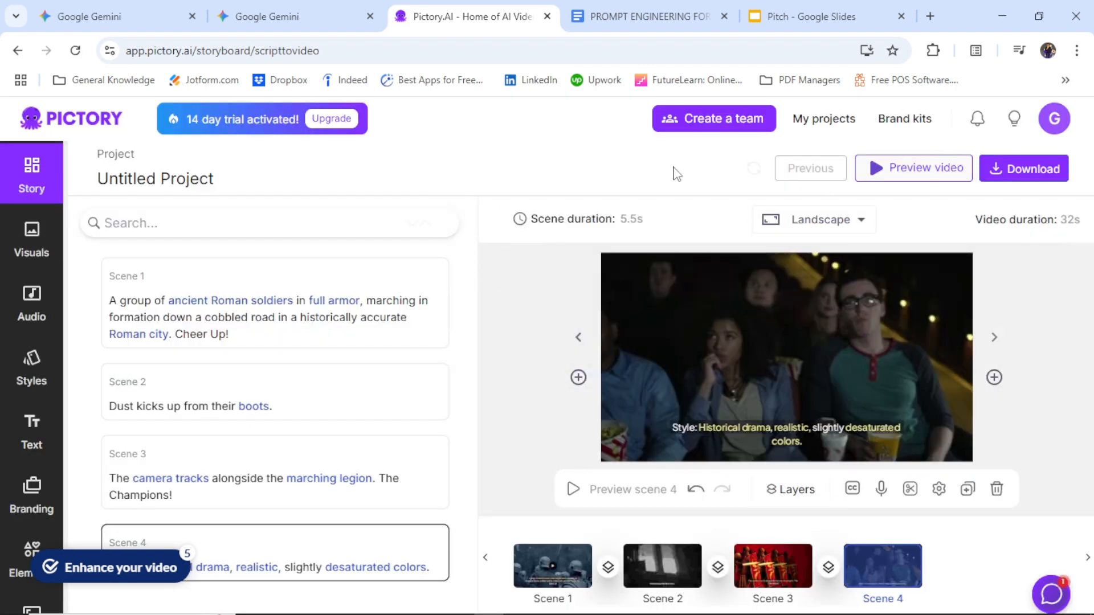
Step: Review the video's download options, with and without watermarks, without starting a download
{"action": "left_click", "coordinate": [1010, 176]}
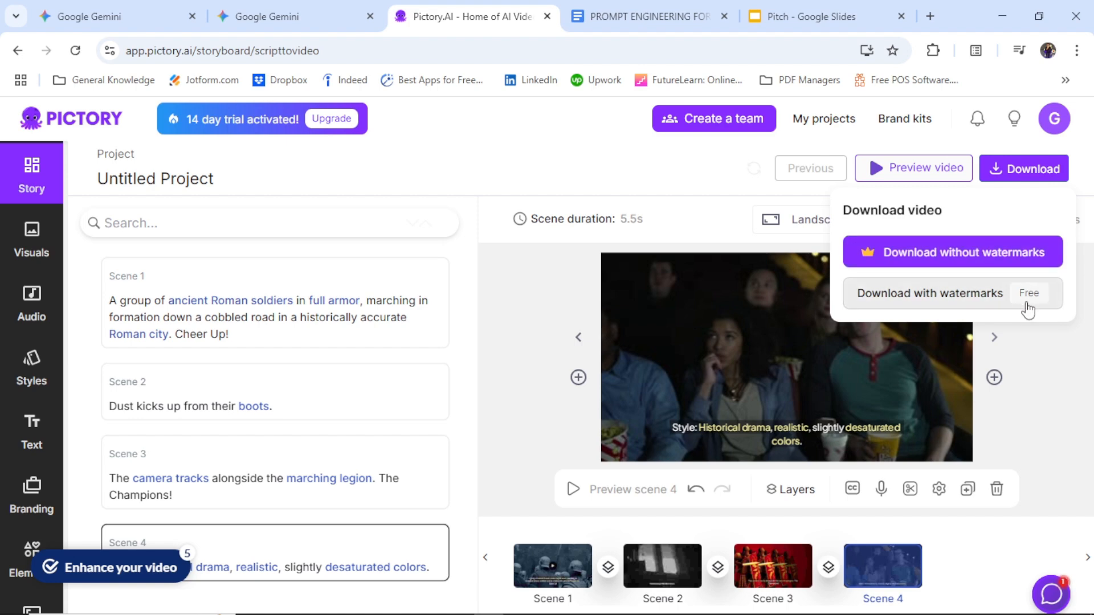
{"action": "mouse_move", "coordinate": [1045, 189]}
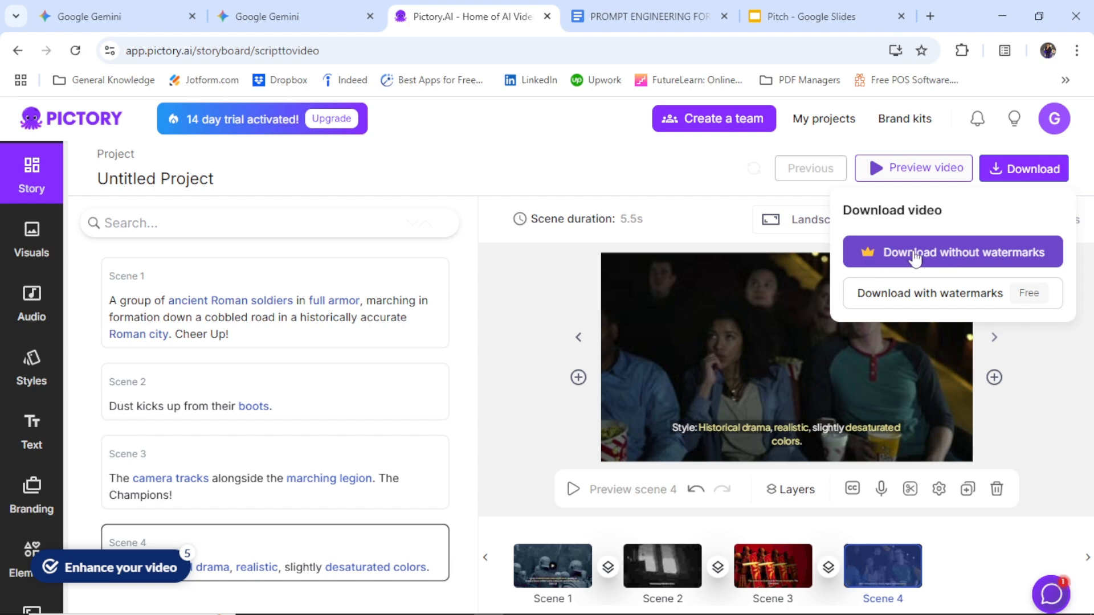
{"action": "left_click", "coordinate": [857, 265]}
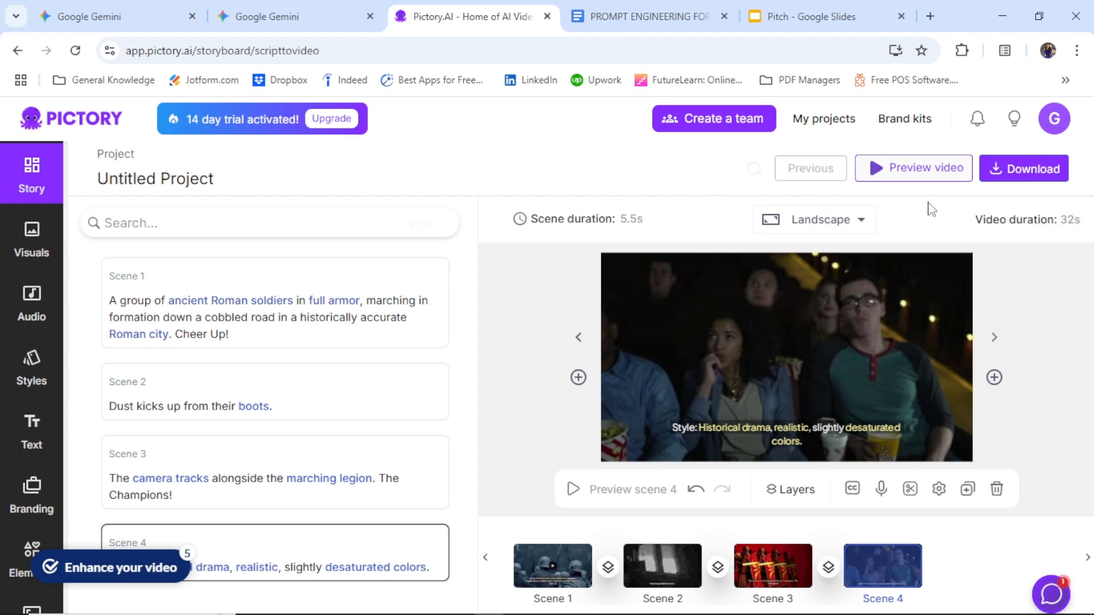
{"action": "left_click", "coordinate": [1049, 174]}
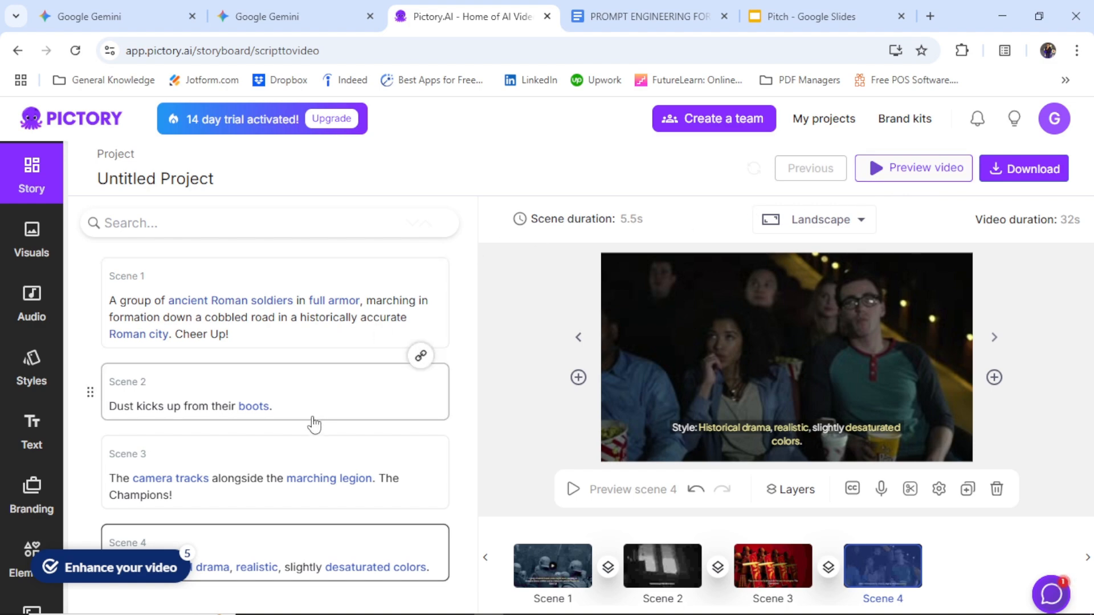
Step: Select Scene 2 in the storyboard and bring up the video's download options
{"action": "left_click", "coordinate": [275, 406]}
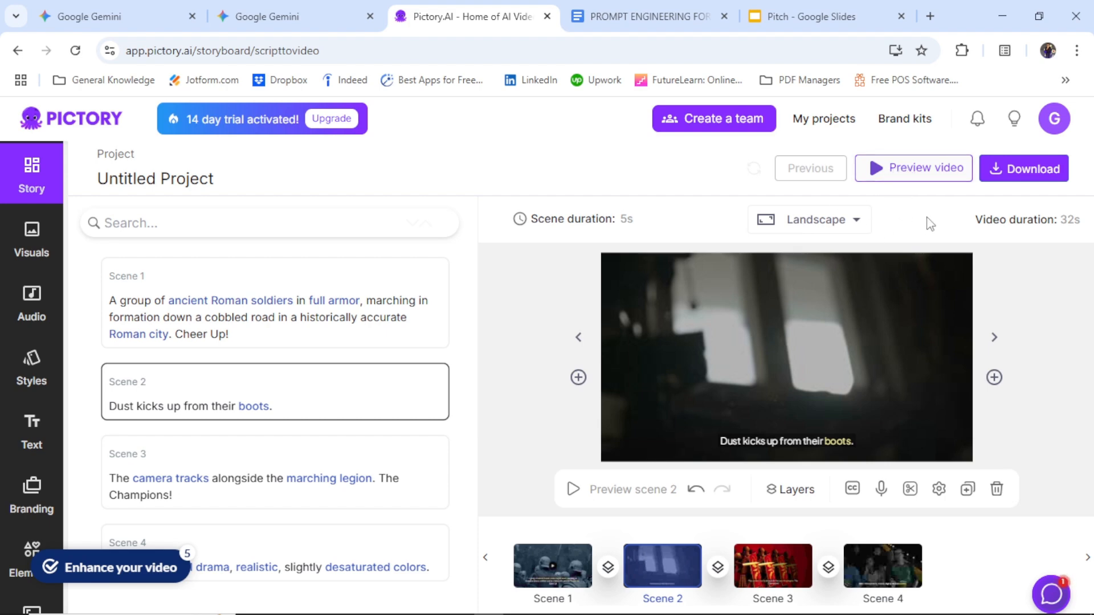
{"action": "left_click", "coordinate": [1017, 187]}
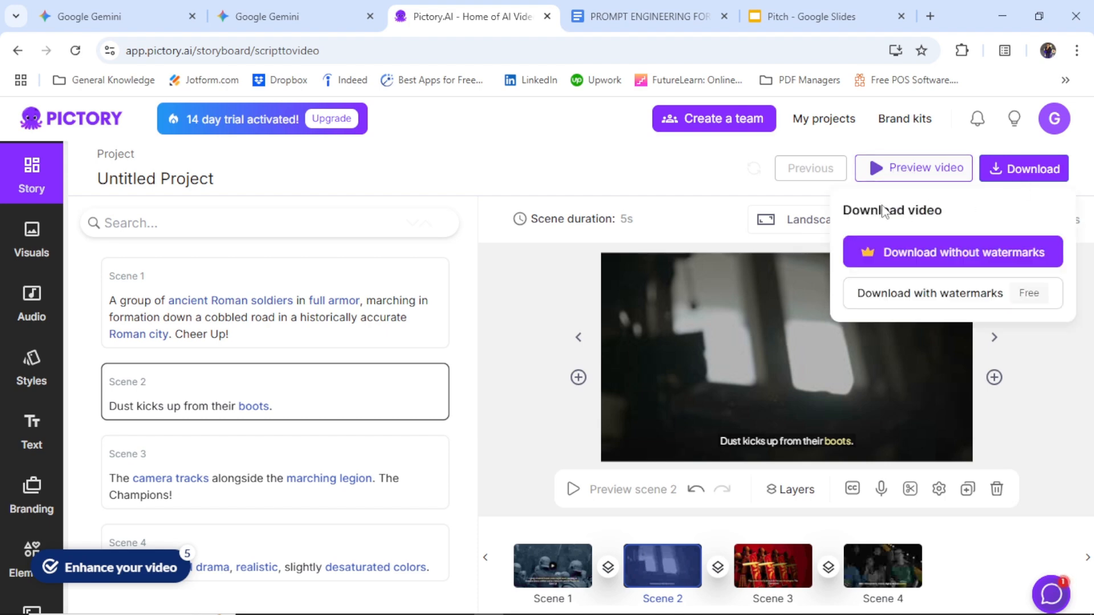